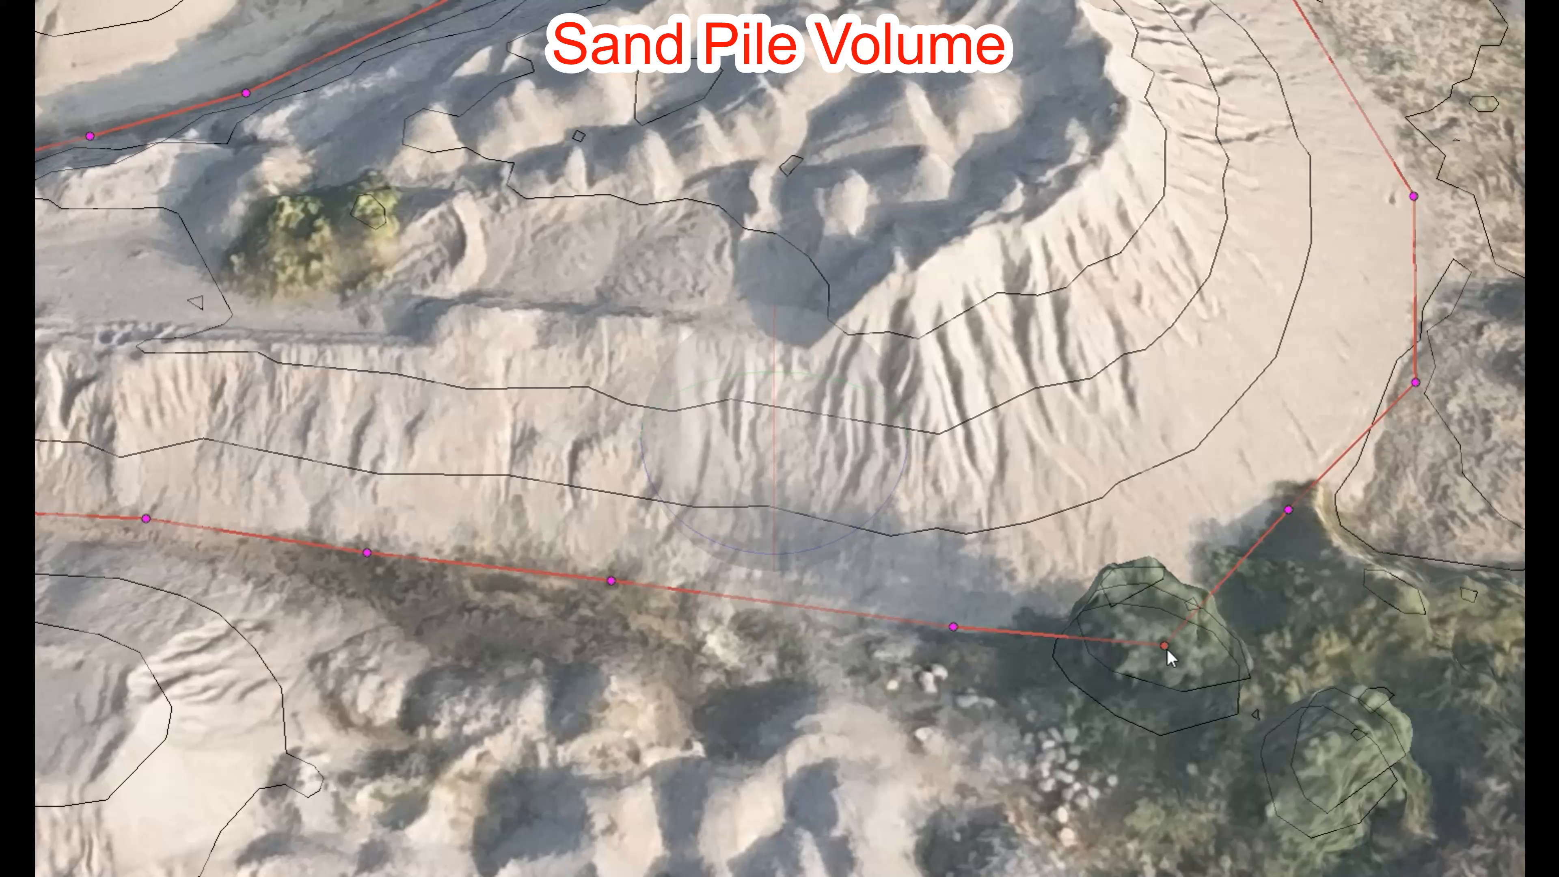
# Step: Pull the polygon vertex near the shrubs up onto the pile's edge and turn the view diagonally
pyautogui.moveTo(1165, 645); pyautogui.dragTo(1198, 575)
pyautogui.scroll(-1, 226, 17)
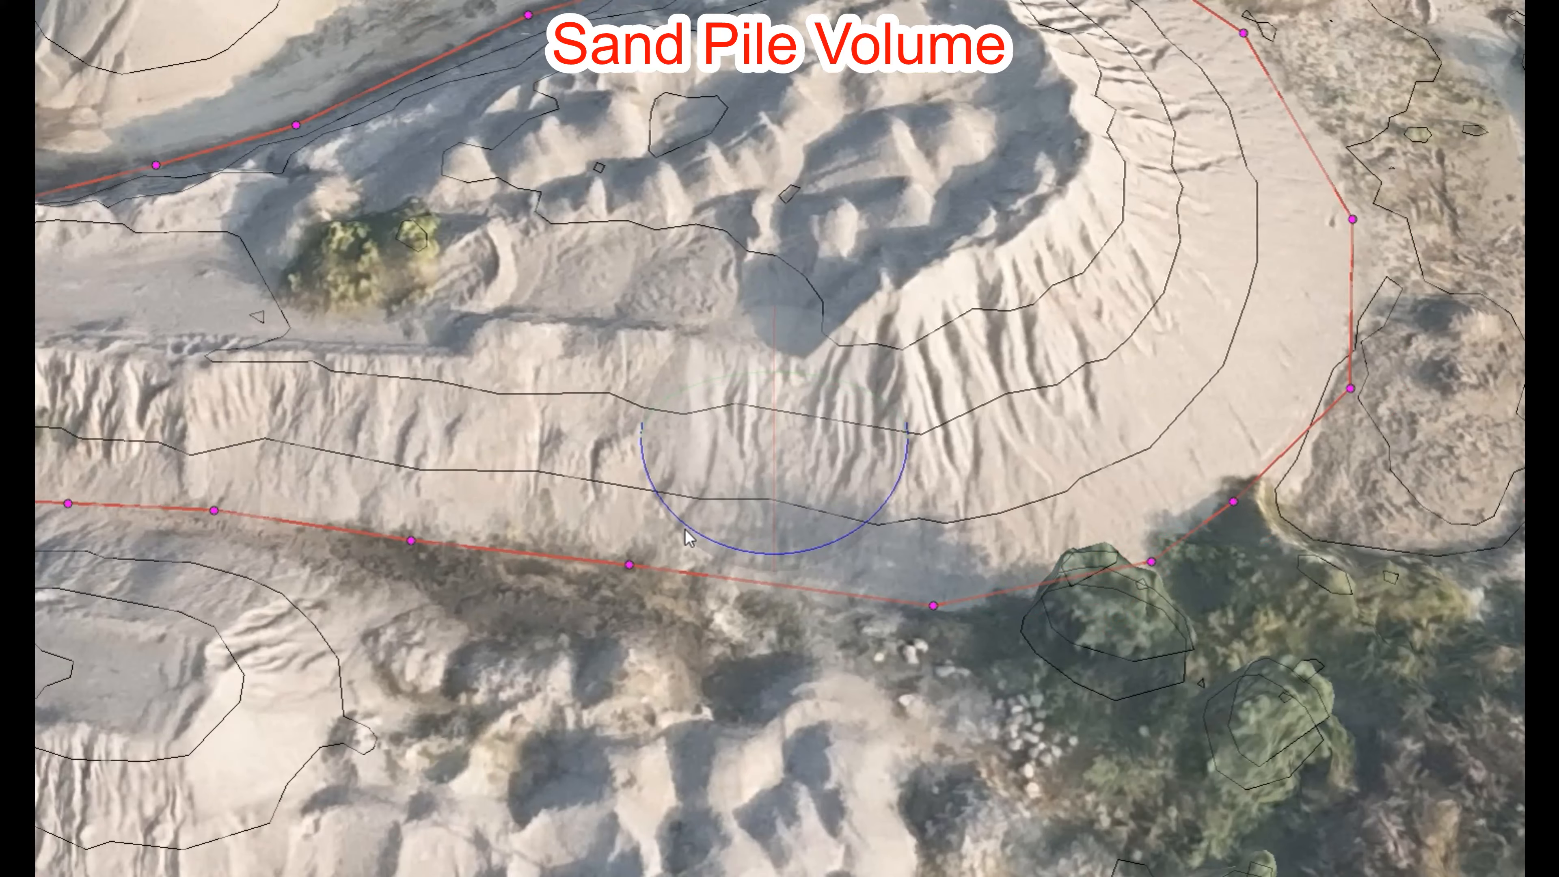
pyautogui.moveTo(710, 530); pyautogui.dragTo(801, 445)
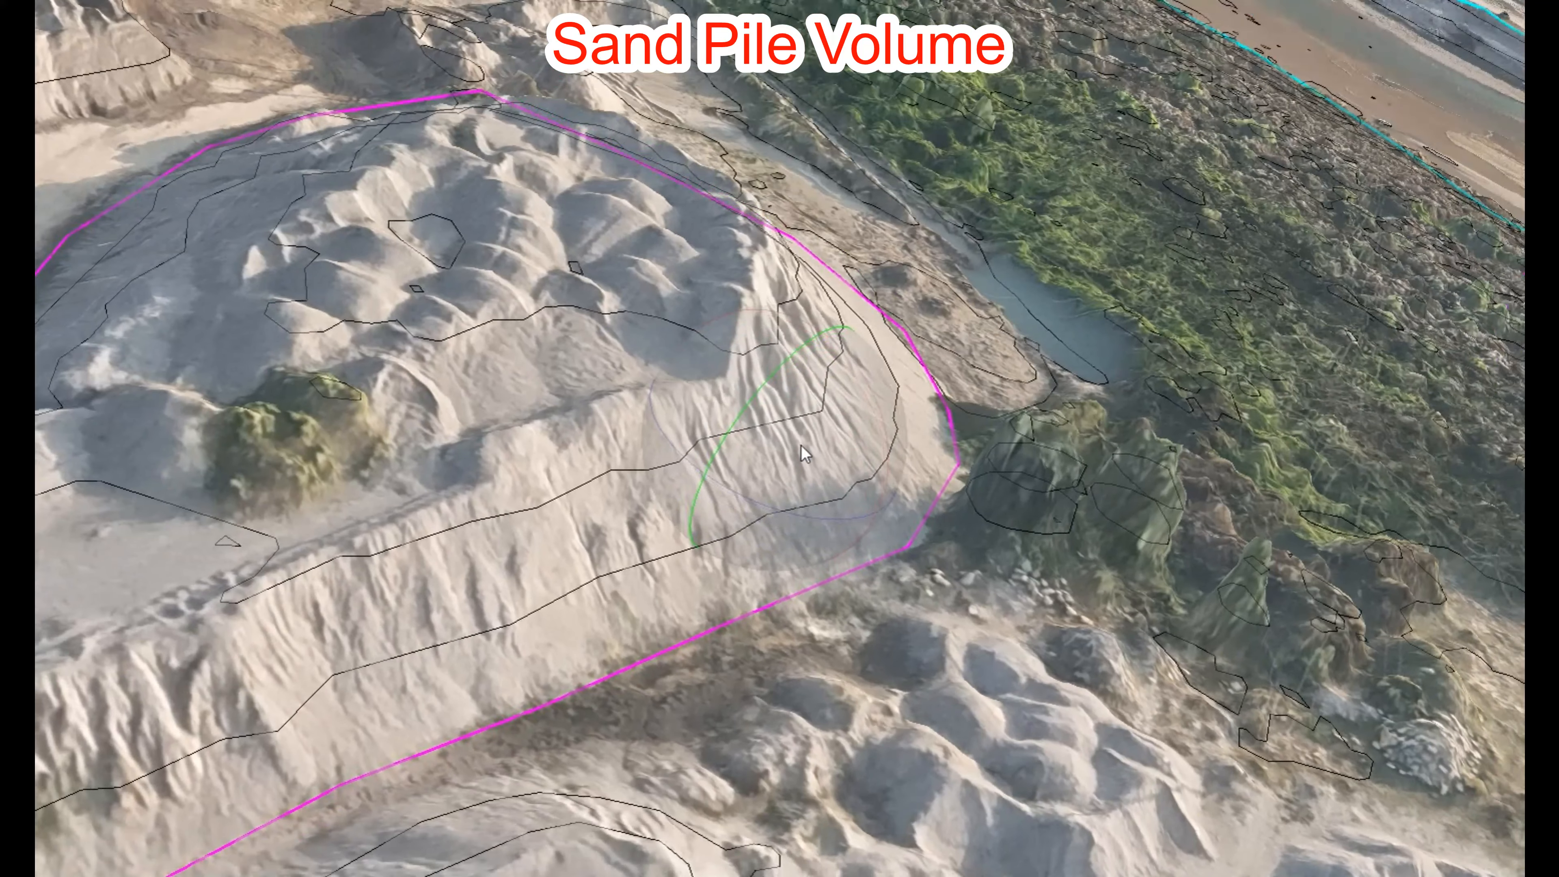
pyautogui.click(821, 581)
pyautogui.rightClick(821, 582)
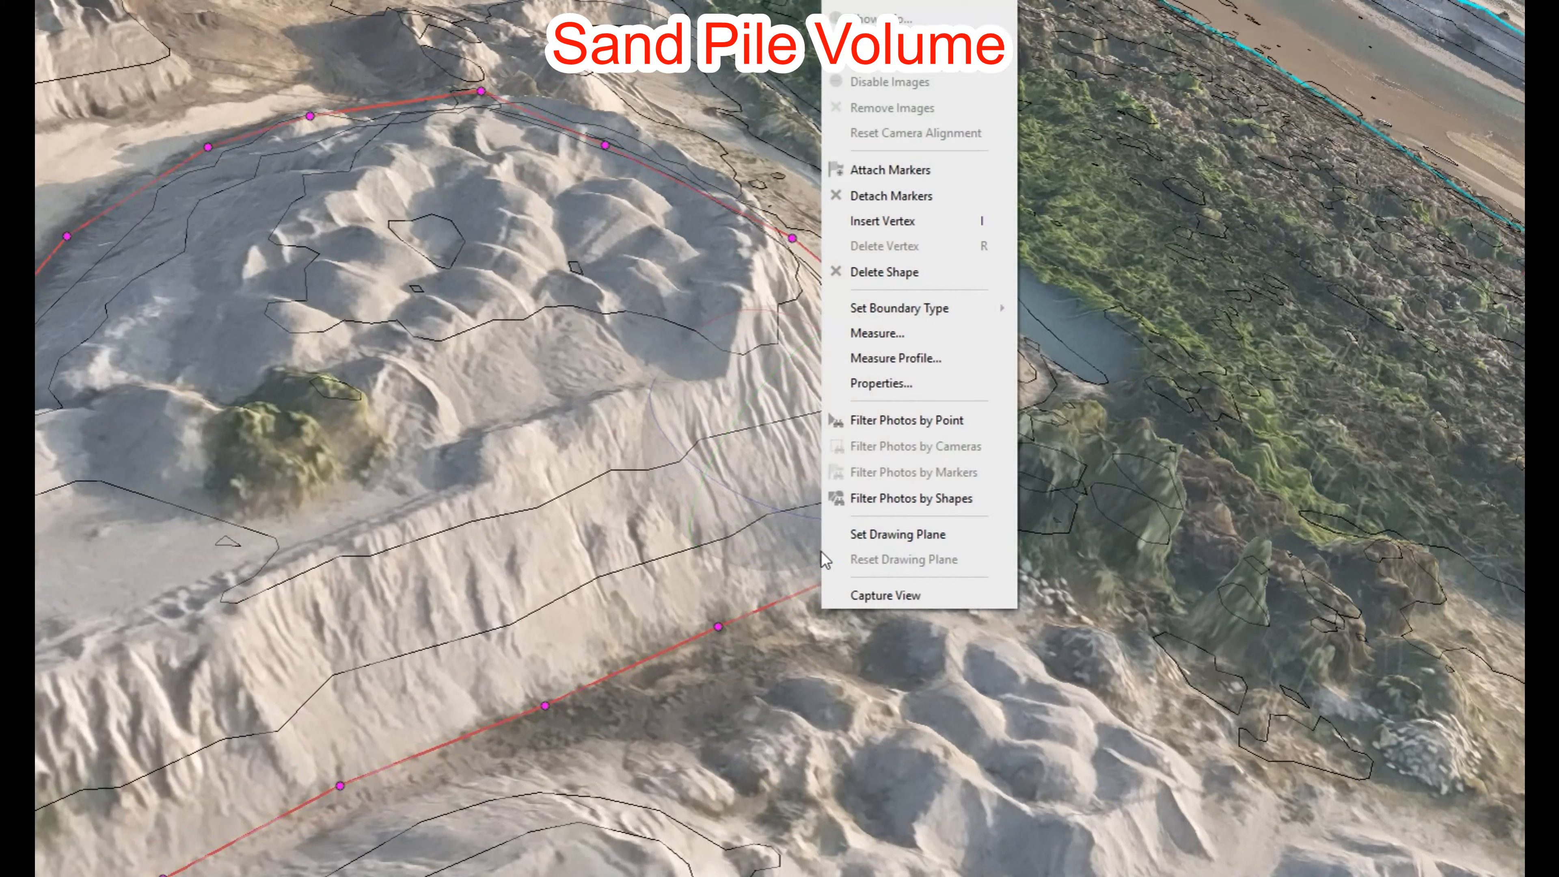
pyautogui.click(881, 334)
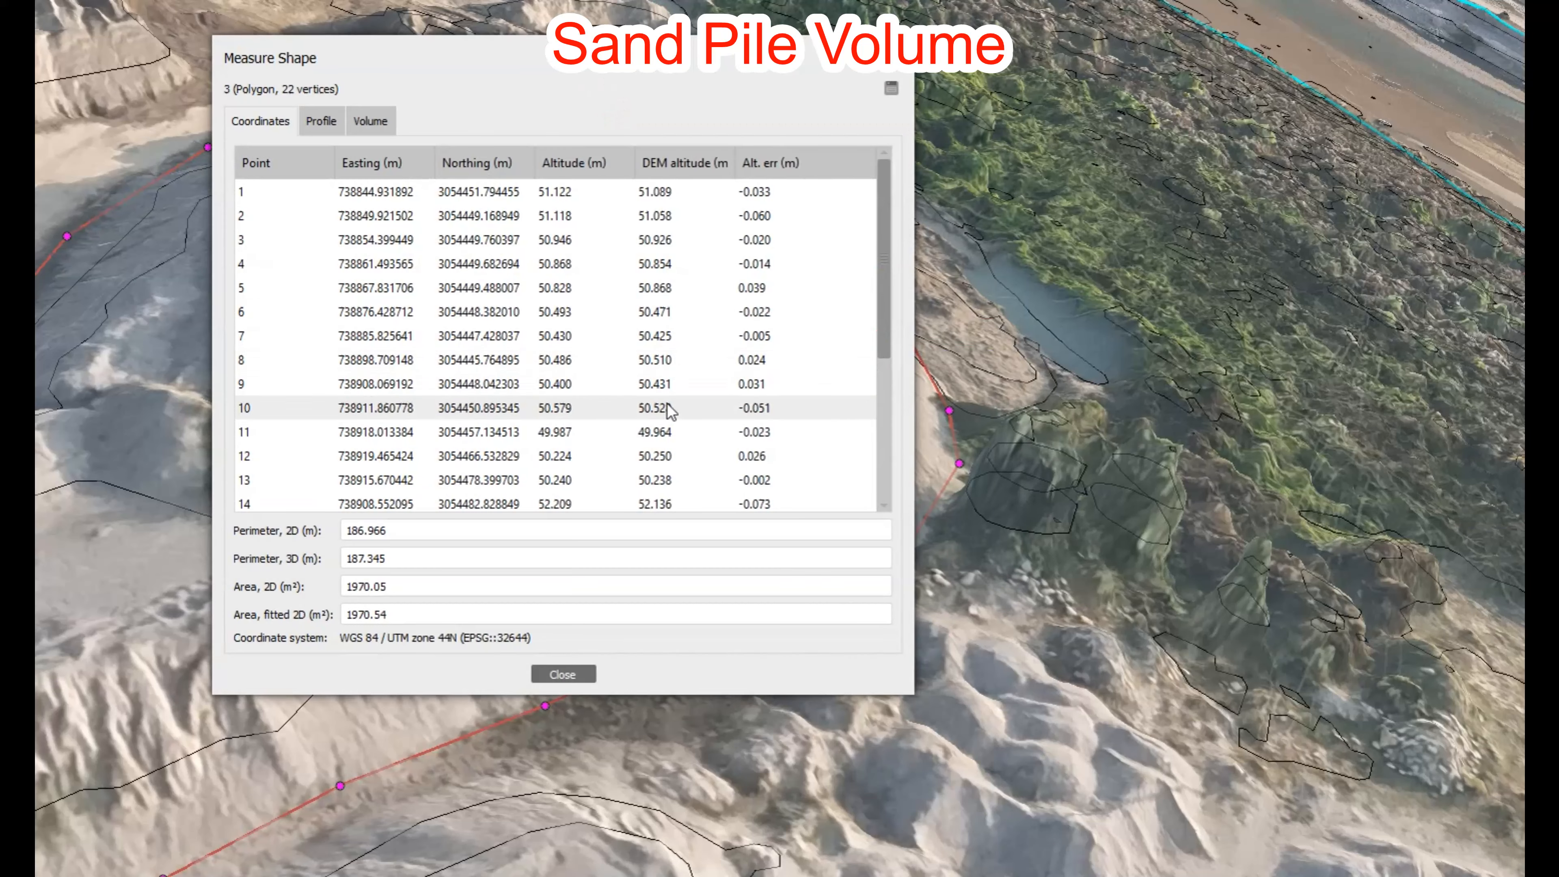
pyautogui.click(319, 120)
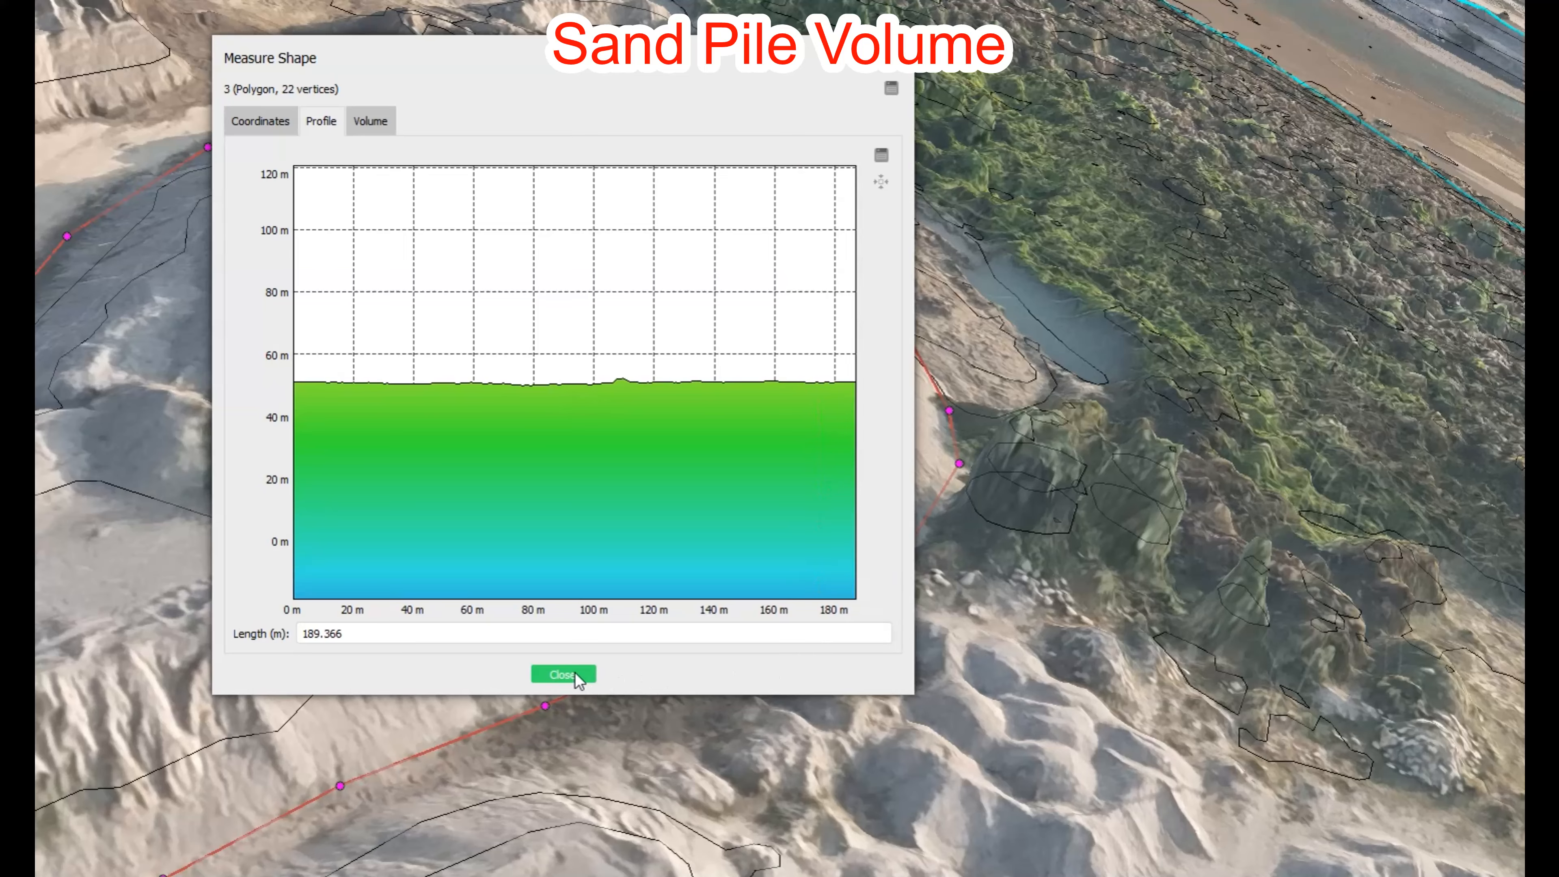
pyautogui.click(563, 674)
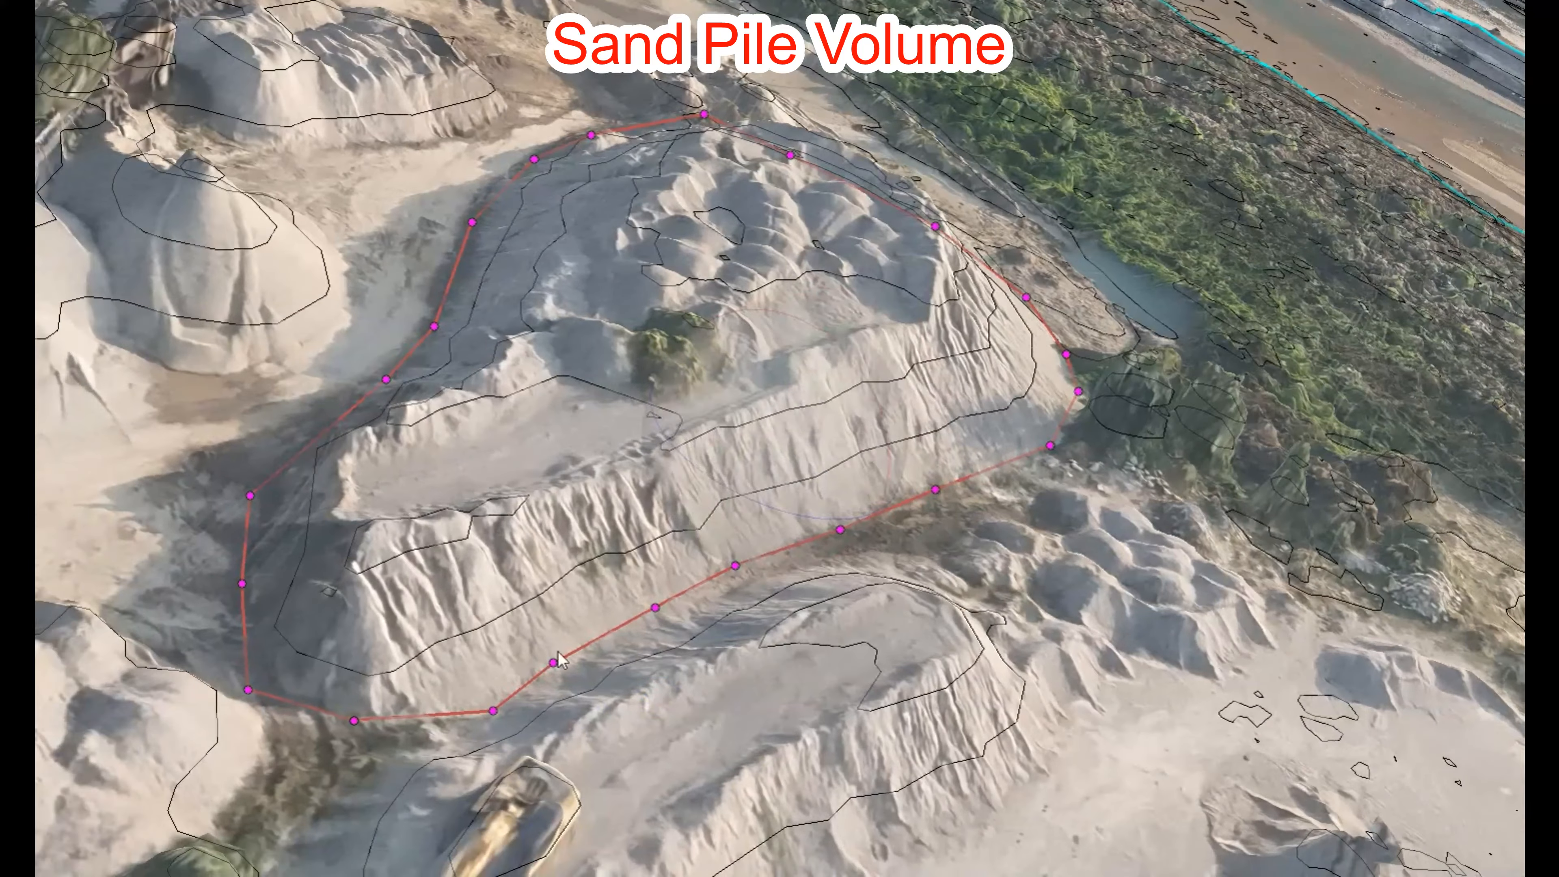
# Step: Move one boundary vertex onto the pile's edge and pull out two new vertices along the pile
pyautogui.scroll(1, 243, 511)
pyautogui.moveTo(243, 511); pyautogui.dragTo(608, 589, button='middle')
pyautogui.scroll(2, 608, 590)
pyautogui.moveTo(427, 638); pyautogui.dragTo(479, 656)
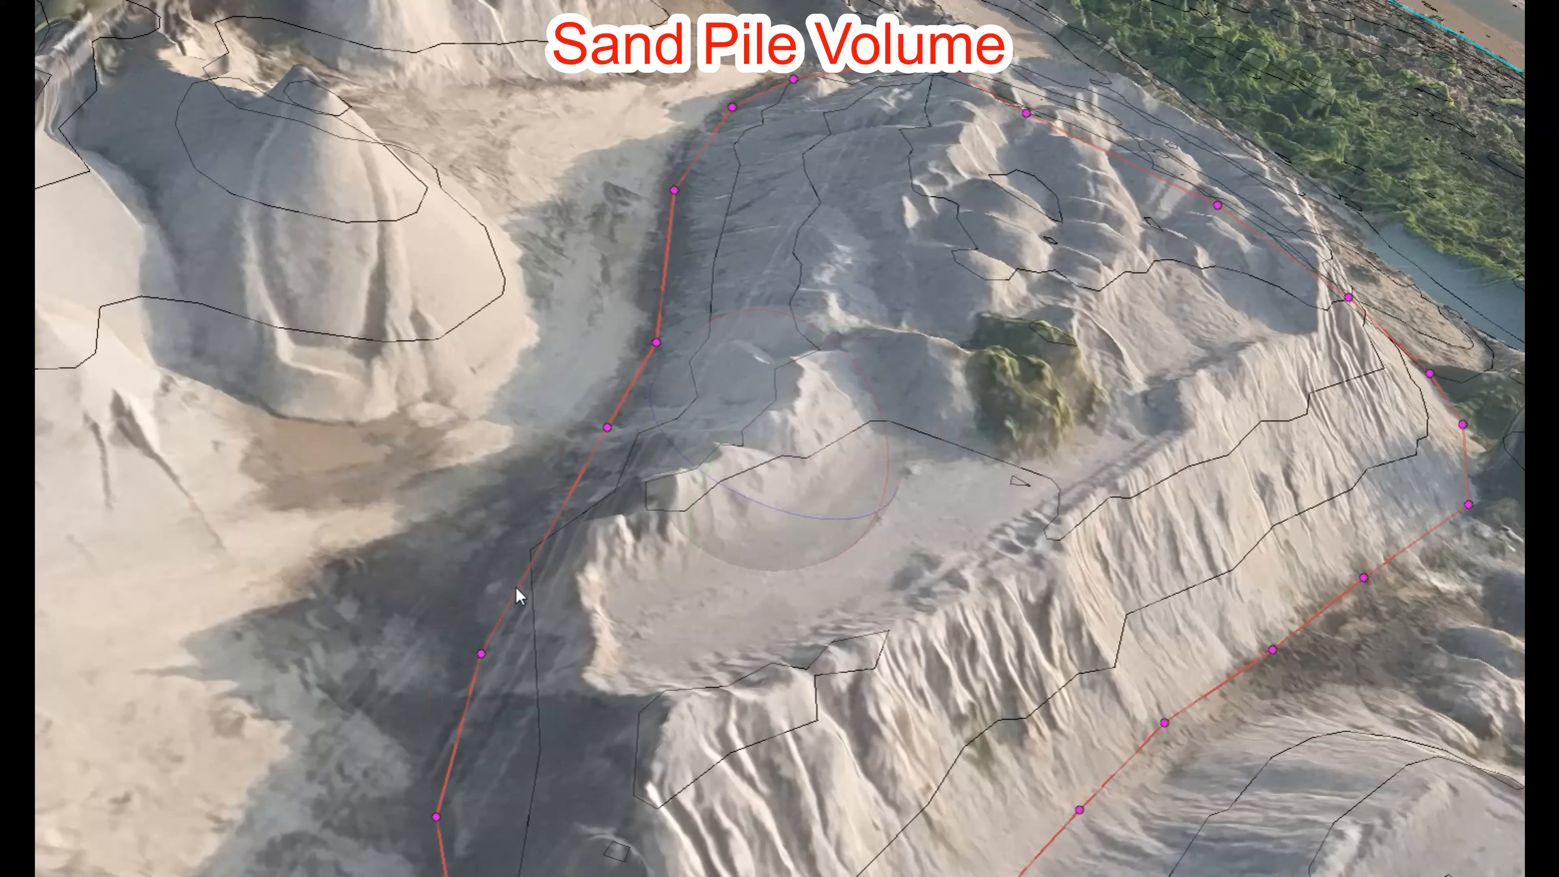
pyautogui.moveTo(575, 496); pyautogui.dragTo(592, 480)
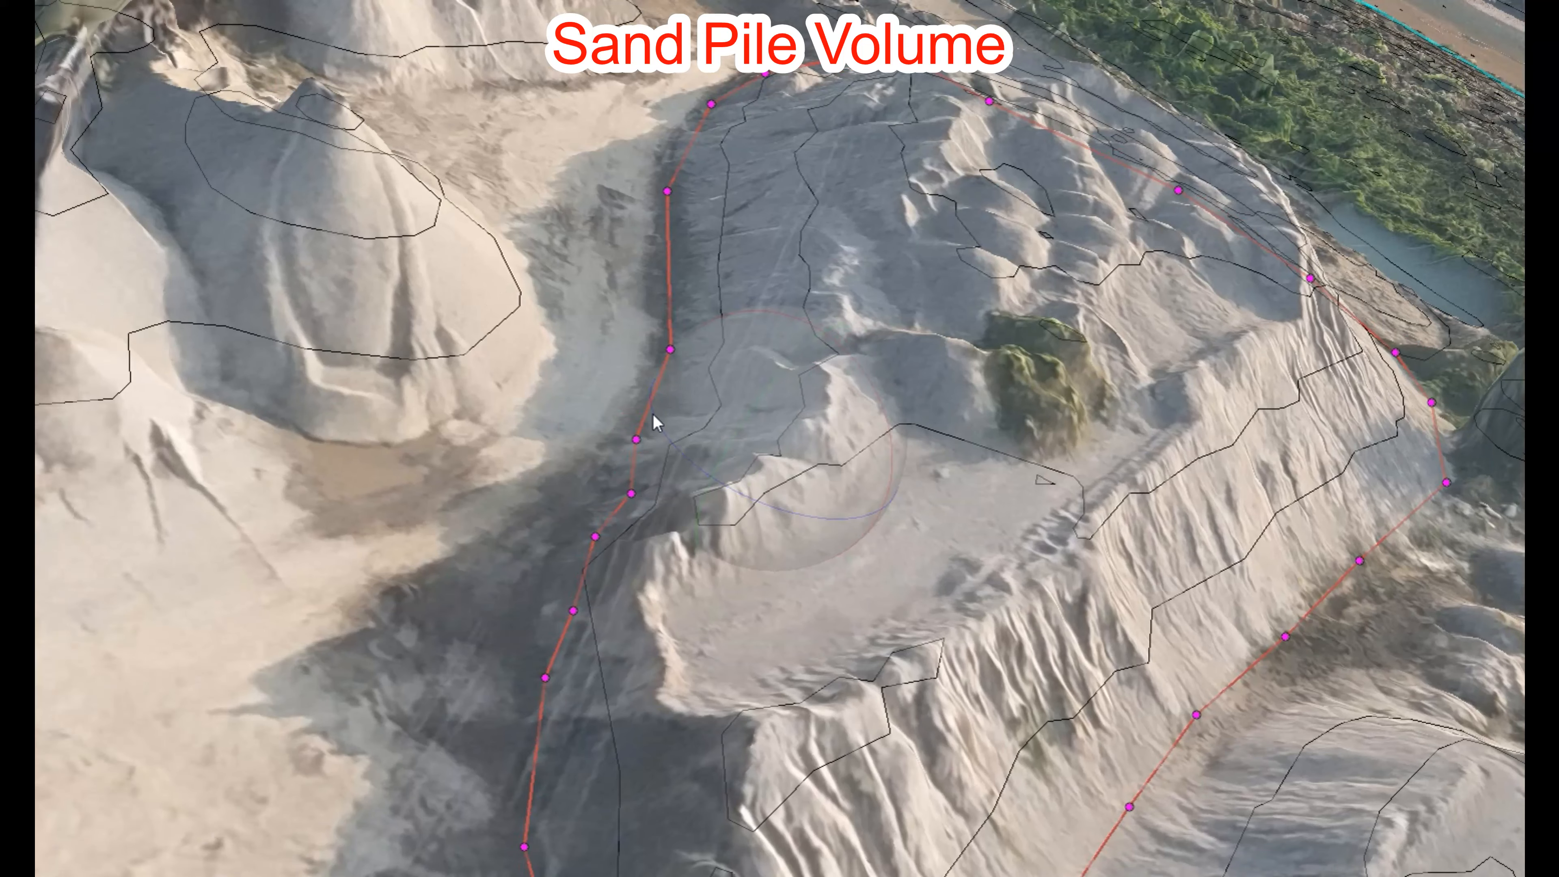
pyautogui.moveTo(654, 413); pyautogui.dragTo(664, 397)
# Step: Add two more vertices on the boundary and move another vertex onto the pile's rim
pyautogui.click(669, 247)
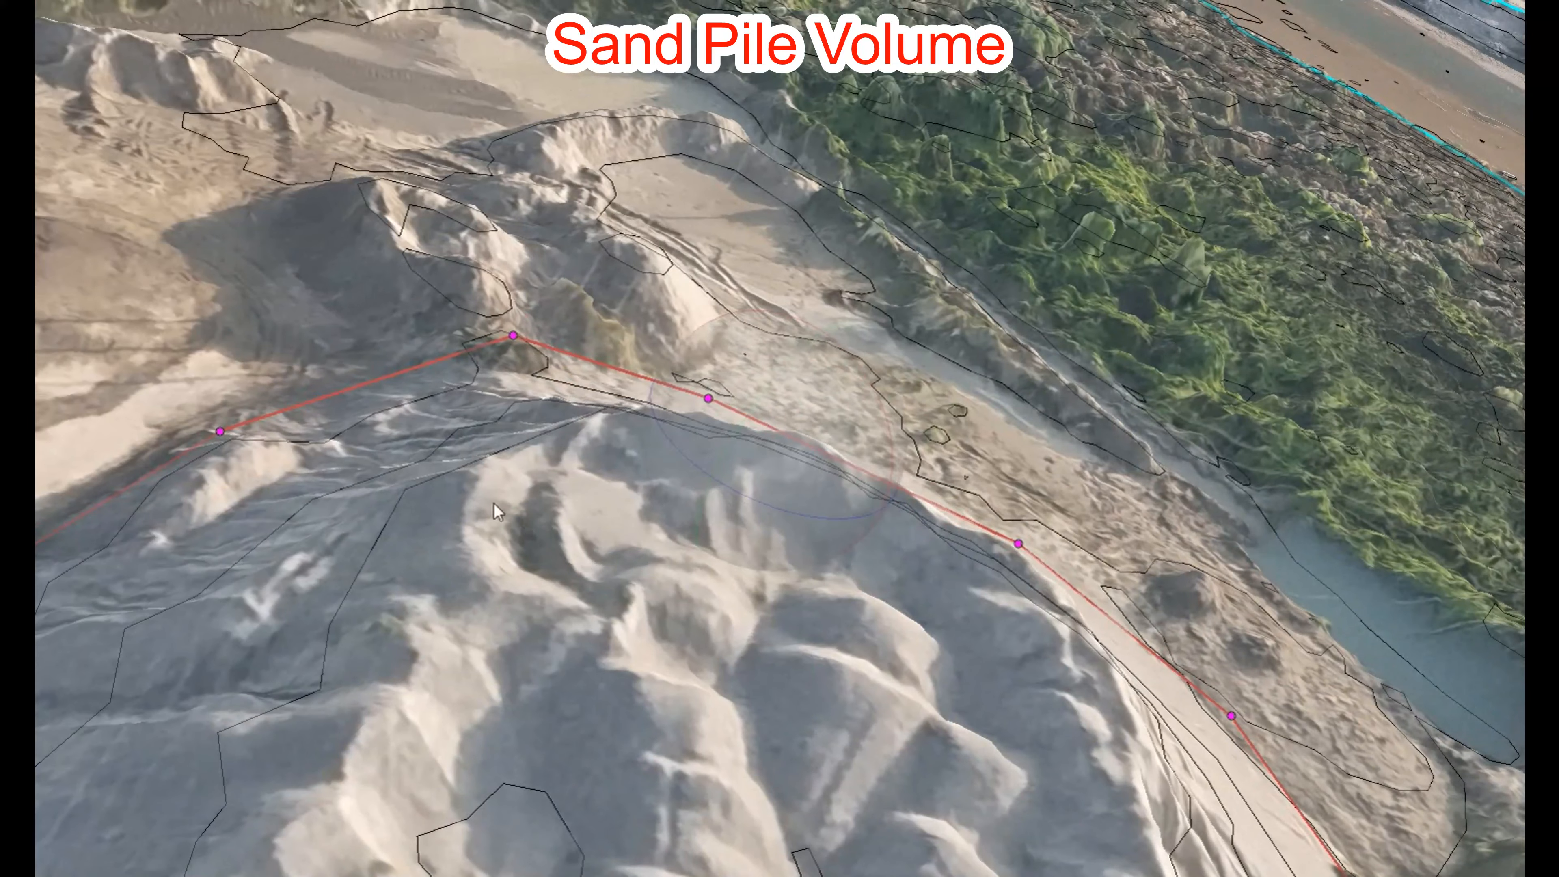
pyautogui.click(327, 408)
pyautogui.moveTo(529, 348); pyautogui.dragTo(578, 372)
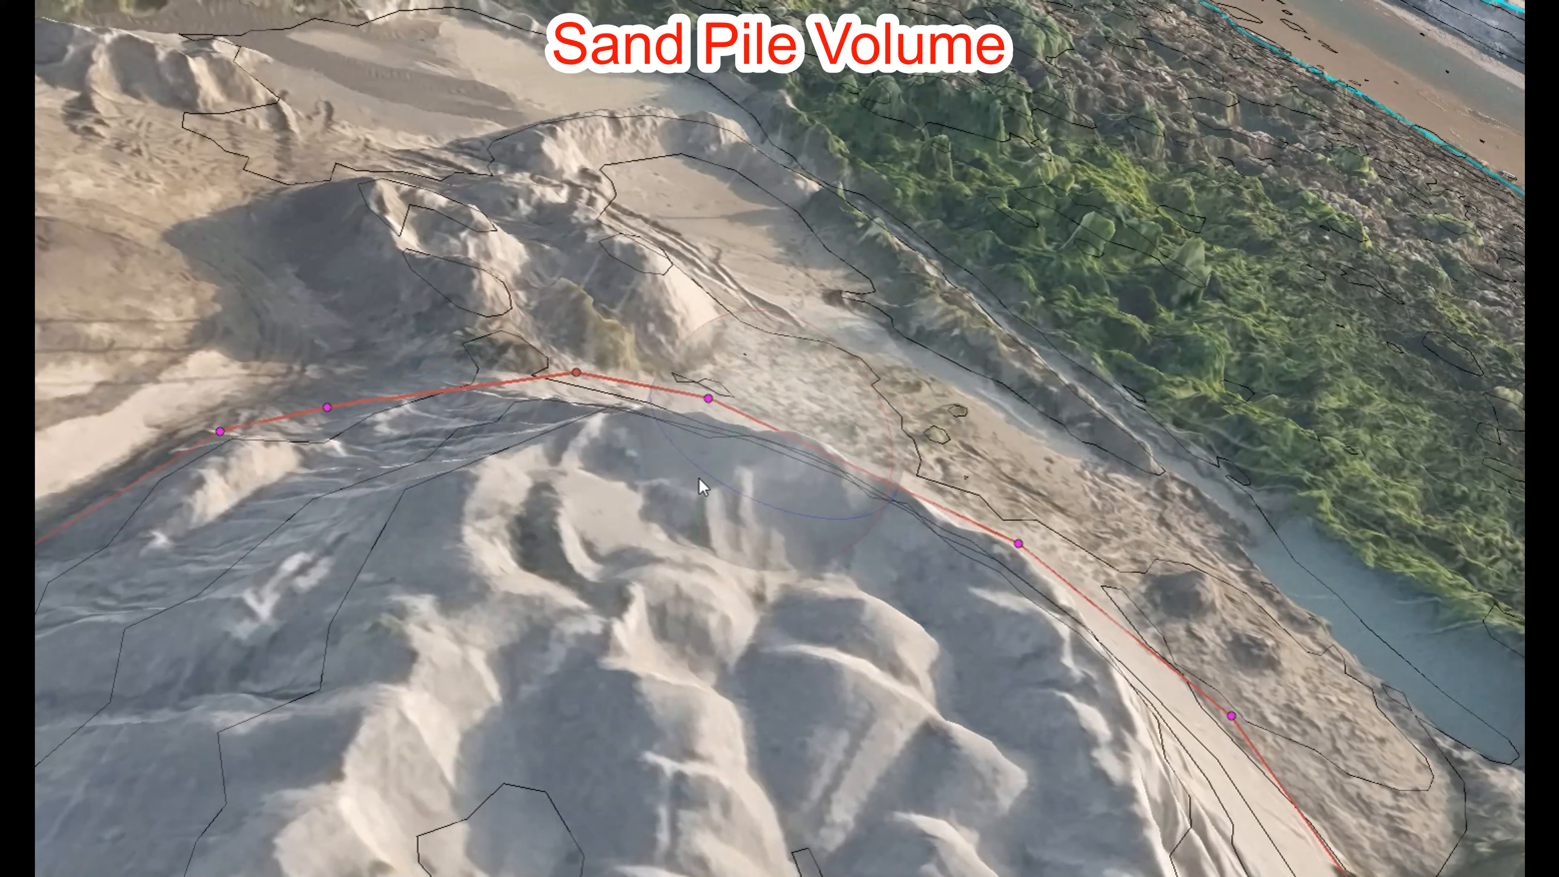
pyautogui.moveTo(773, 512); pyautogui.dragTo(621, 494)
pyautogui.scroll(-4, 729, 348)
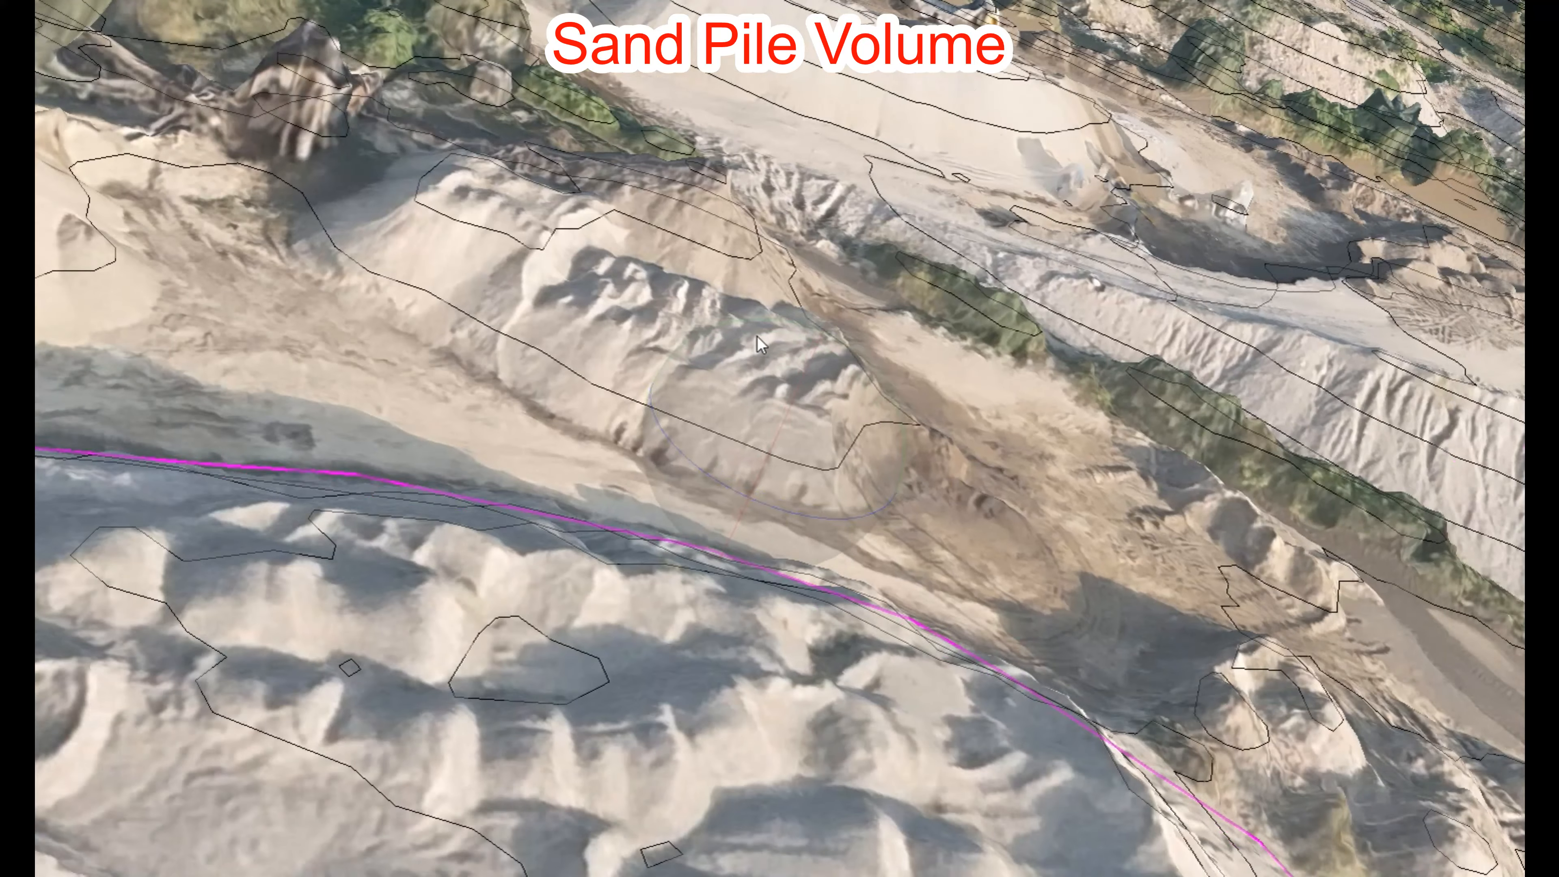
pyautogui.scroll(-2, 710, 392)
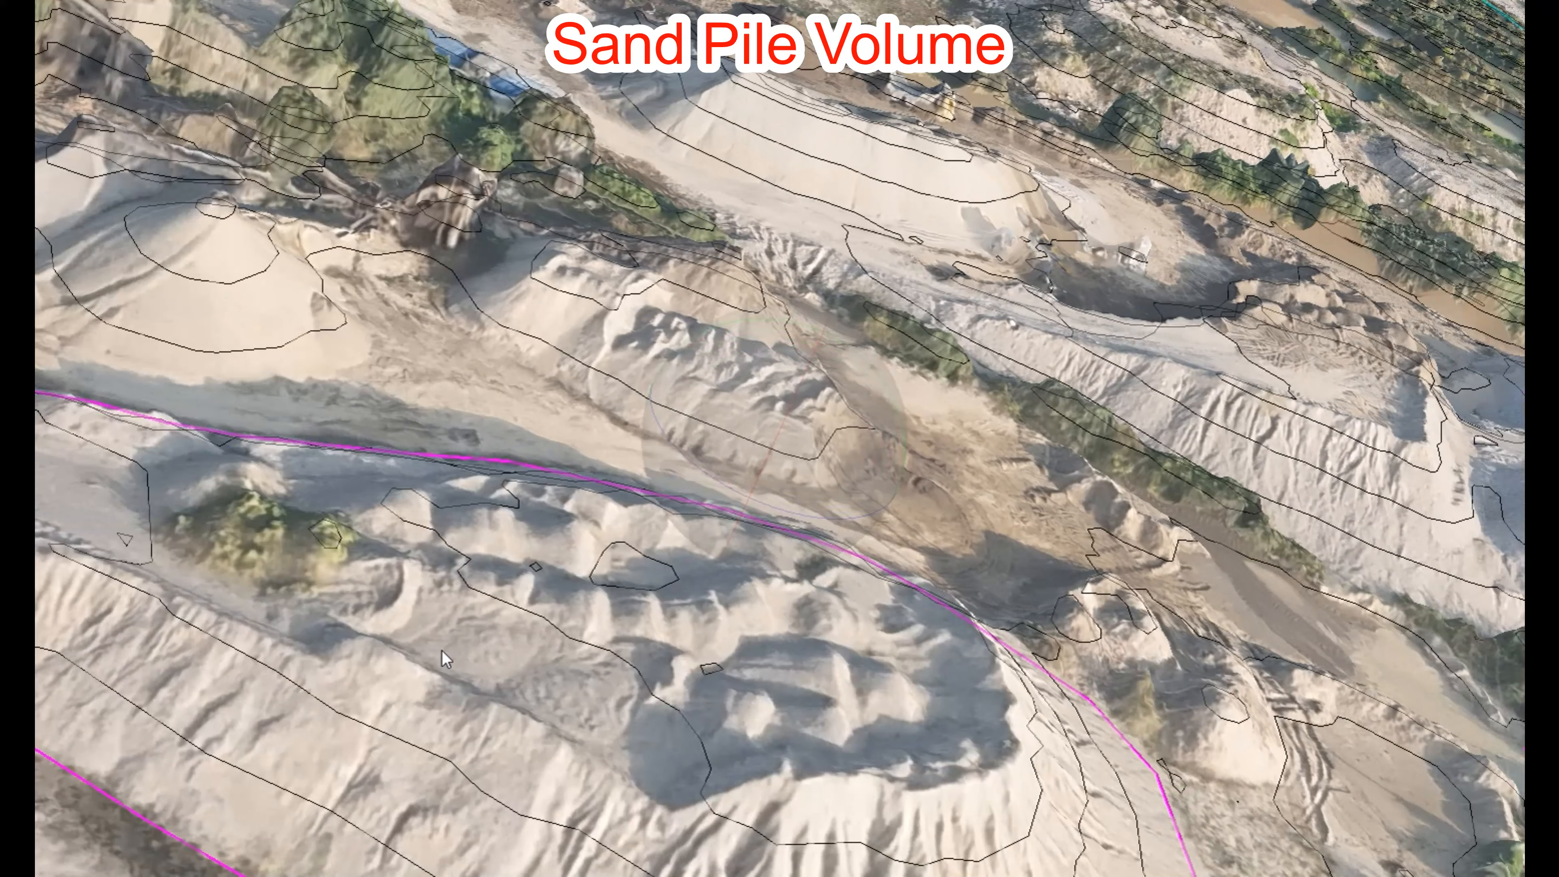
pyautogui.click(143, 819)
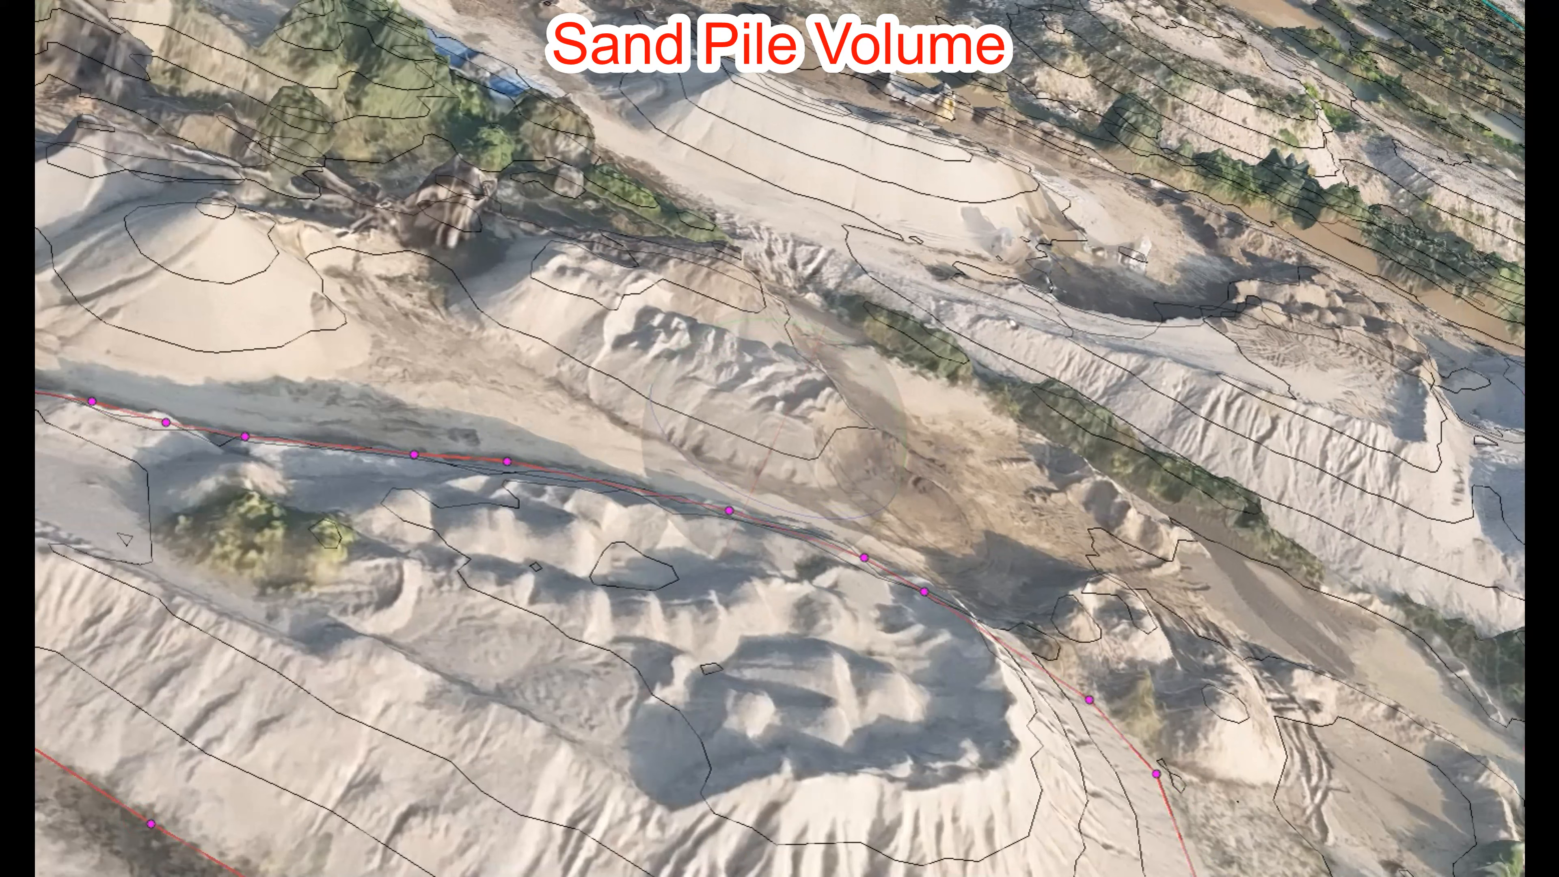
# Step: Measure the refined polygon, check its profile, then view its best-fit-plane volume of 6080.82 m³
pyautogui.rightClick(205, 854)
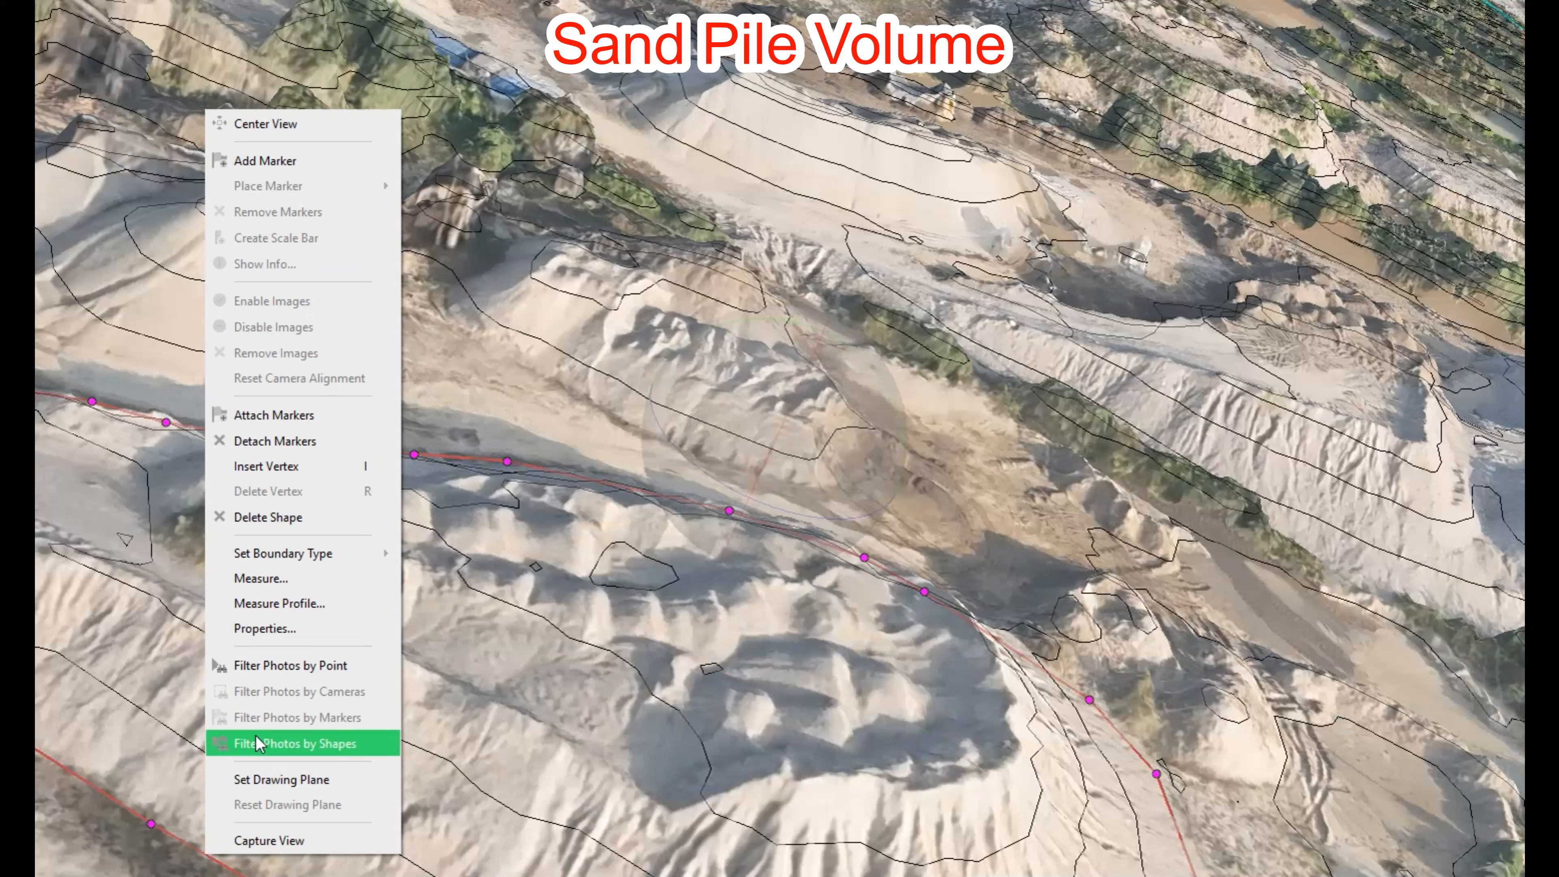
pyautogui.click(246, 579)
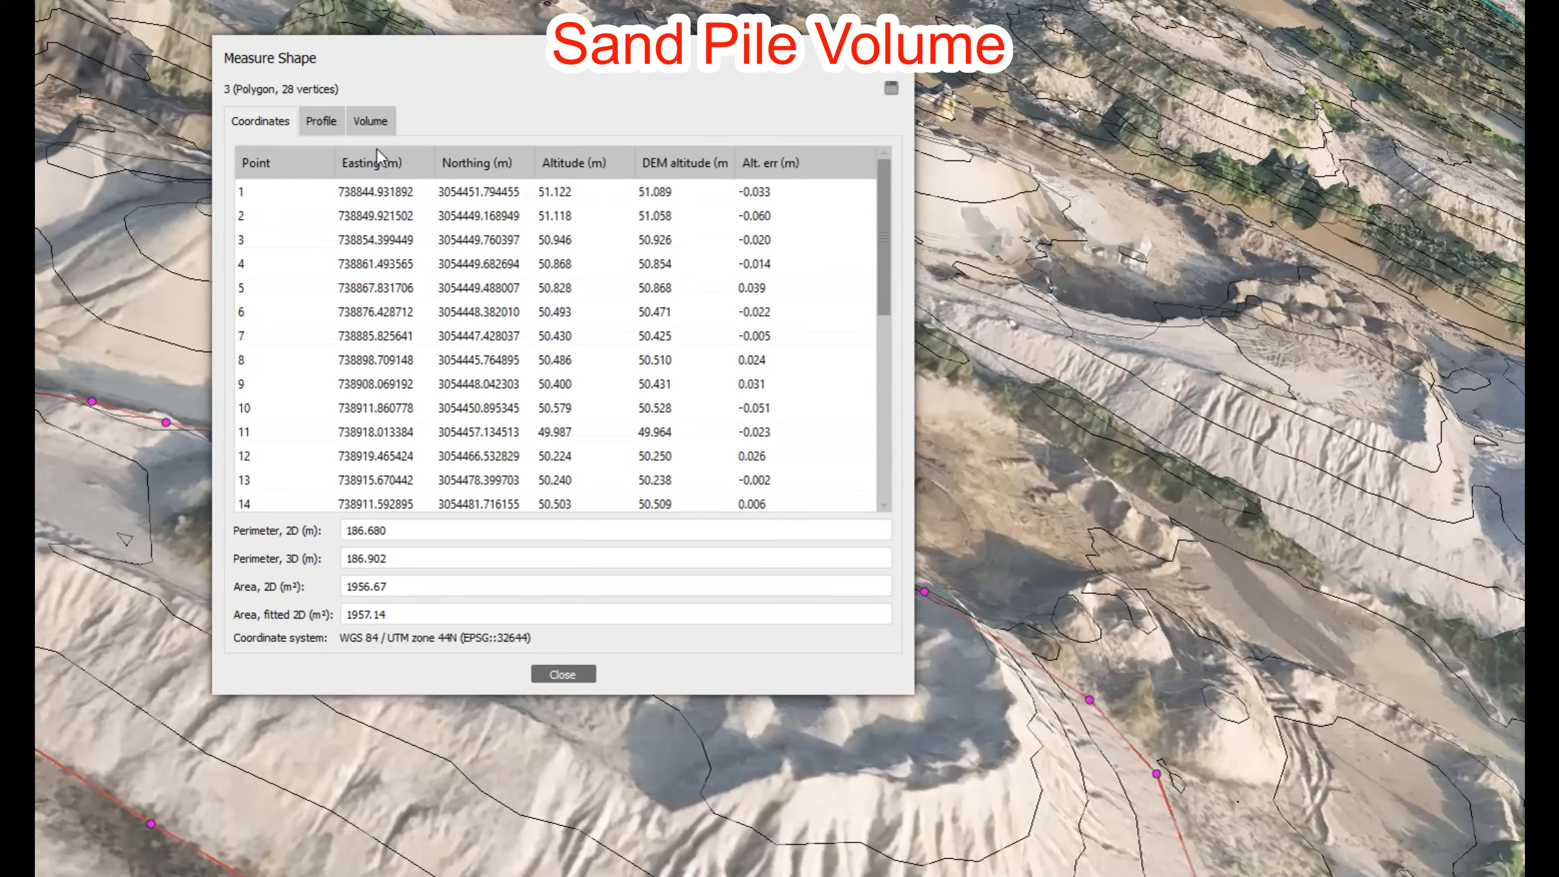
pyautogui.click(332, 116)
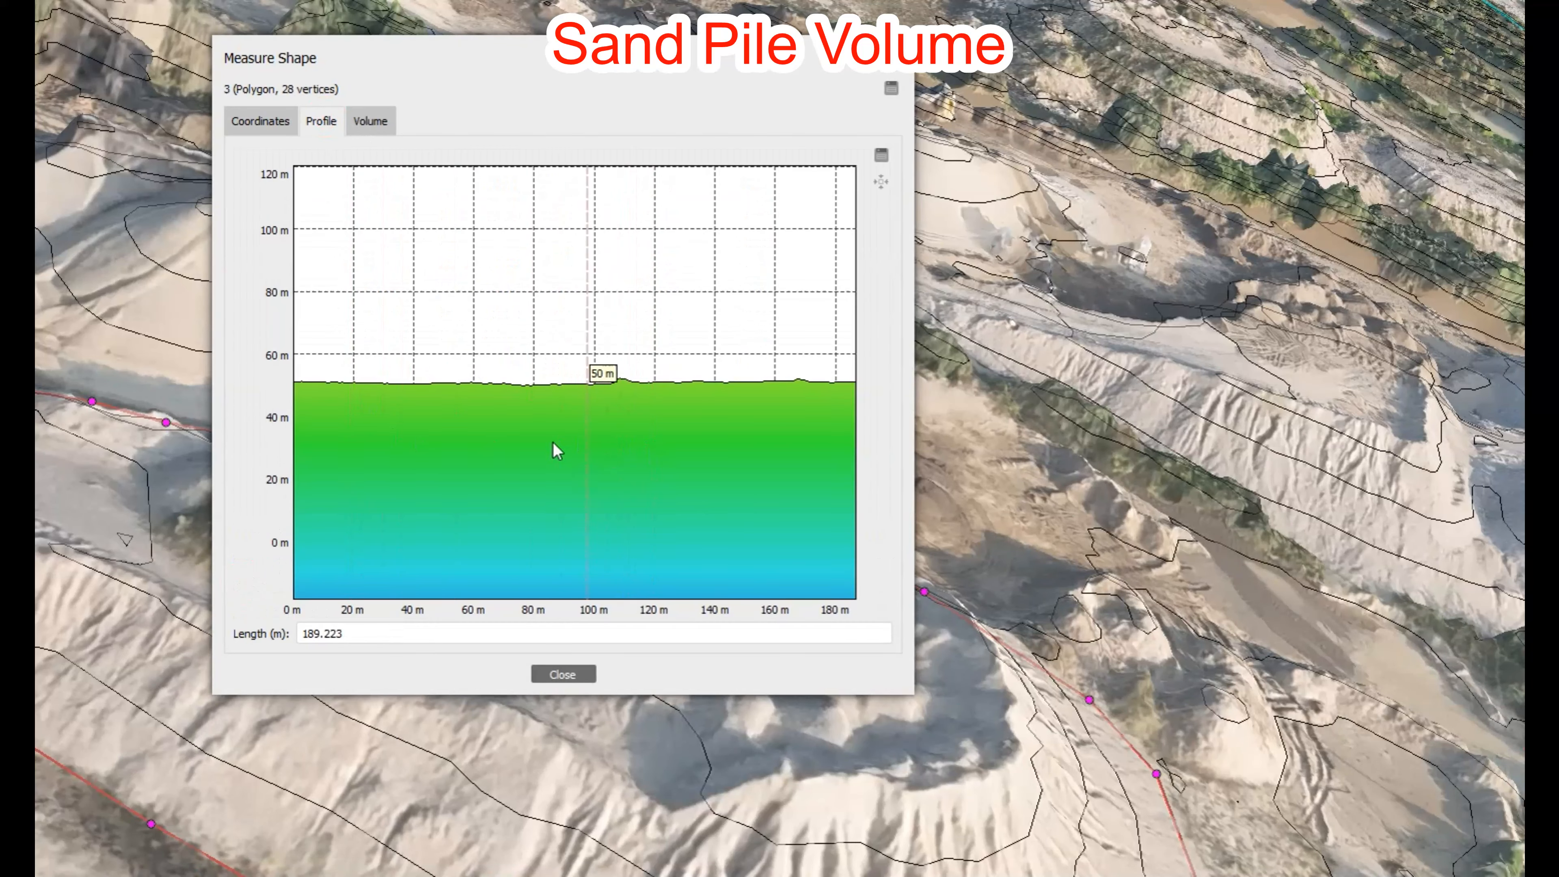
pyautogui.click(370, 120)
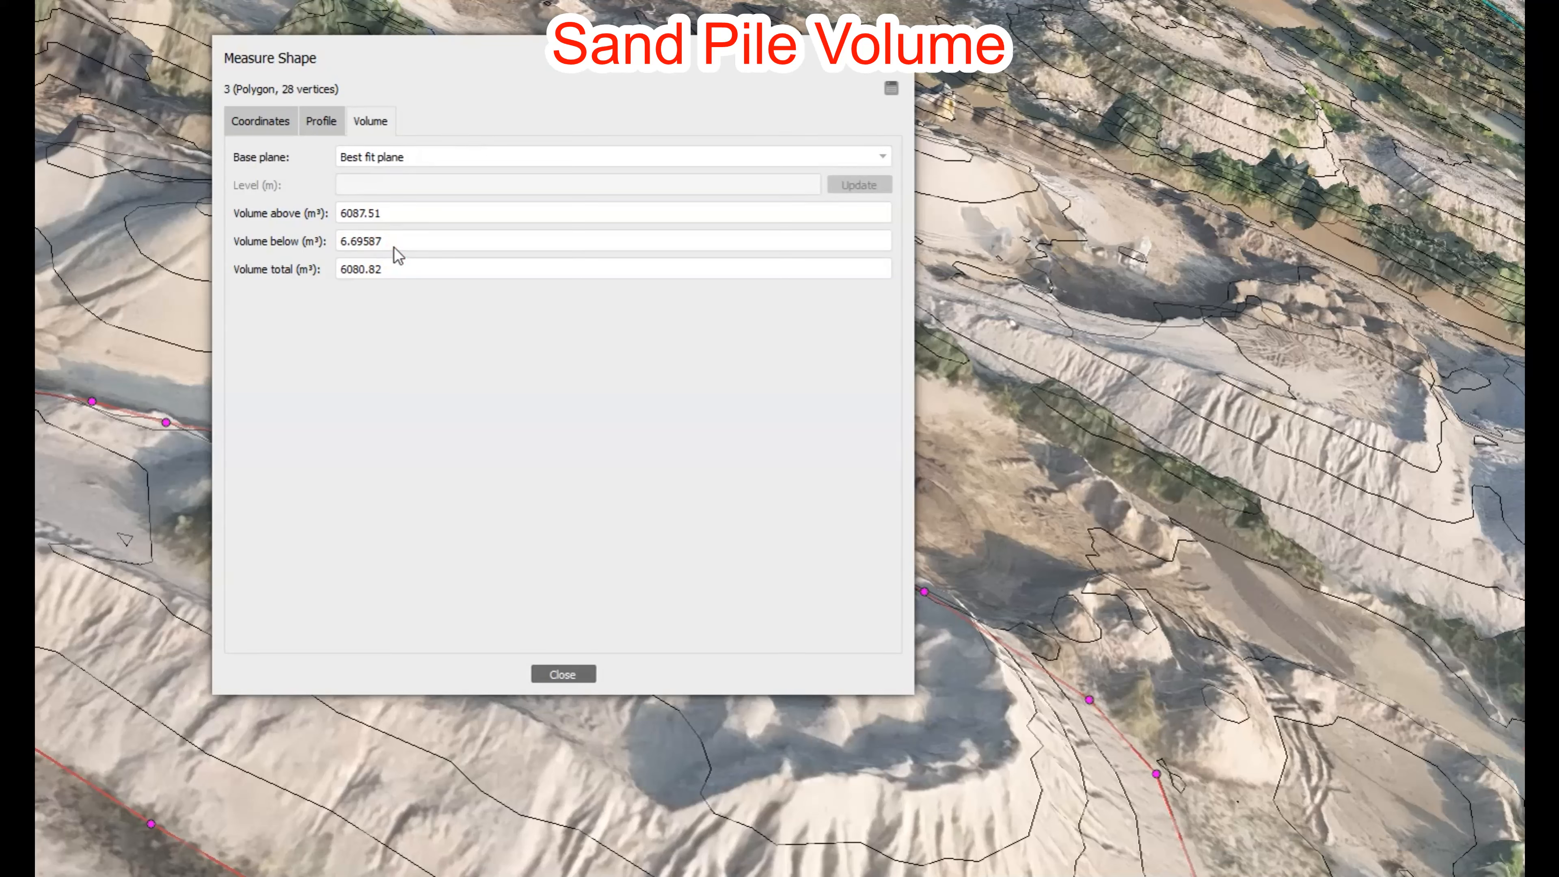
# Step: Highlight the volume above 6087.51, below 6.69587 and total 6080.82 figures
pyautogui.click(385, 215)
pyautogui.moveTo(350, 217); pyautogui.dragTo(352, 225)
pyautogui.moveTo(382, 244); pyautogui.dragTo(340, 244)
pyautogui.moveTo(399, 270); pyautogui.dragTo(339, 270)
pyautogui.moveTo(406, 212); pyautogui.dragTo(322, 224)
pyautogui.moveTo(396, 248); pyautogui.dragTo(339, 248)
pyautogui.click(399, 264)
# Step: Close the measurement results and rotate the terrain around the pile
pyautogui.click(563, 671)
pyautogui.moveTo(321, 540); pyautogui.dragTo(1065, 571, button='middle')
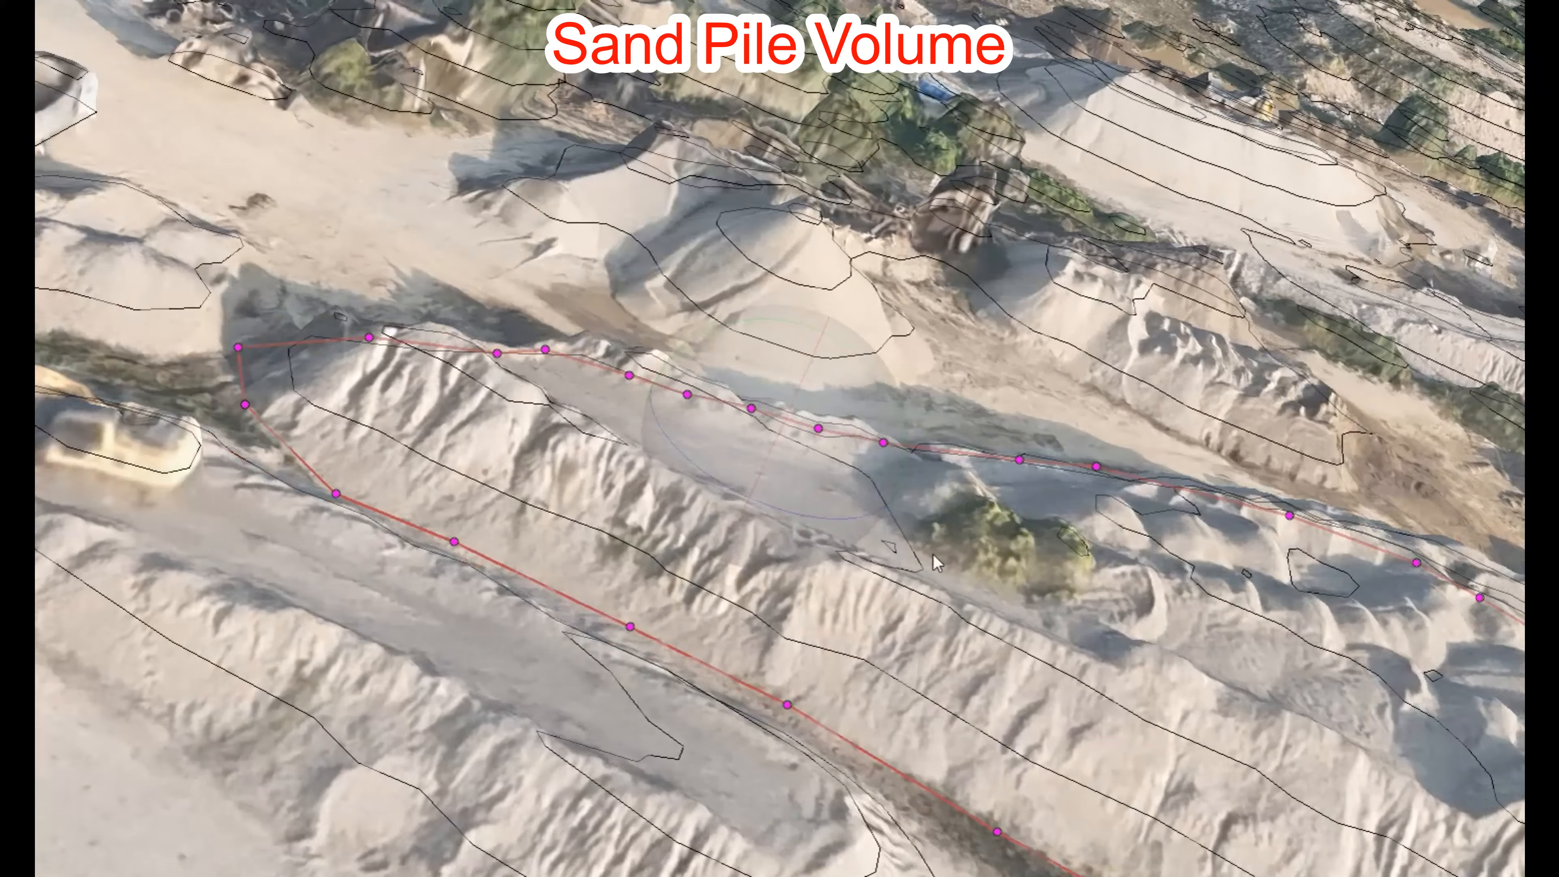
pyautogui.moveTo(380, 350); pyautogui.dragTo(389, 403)
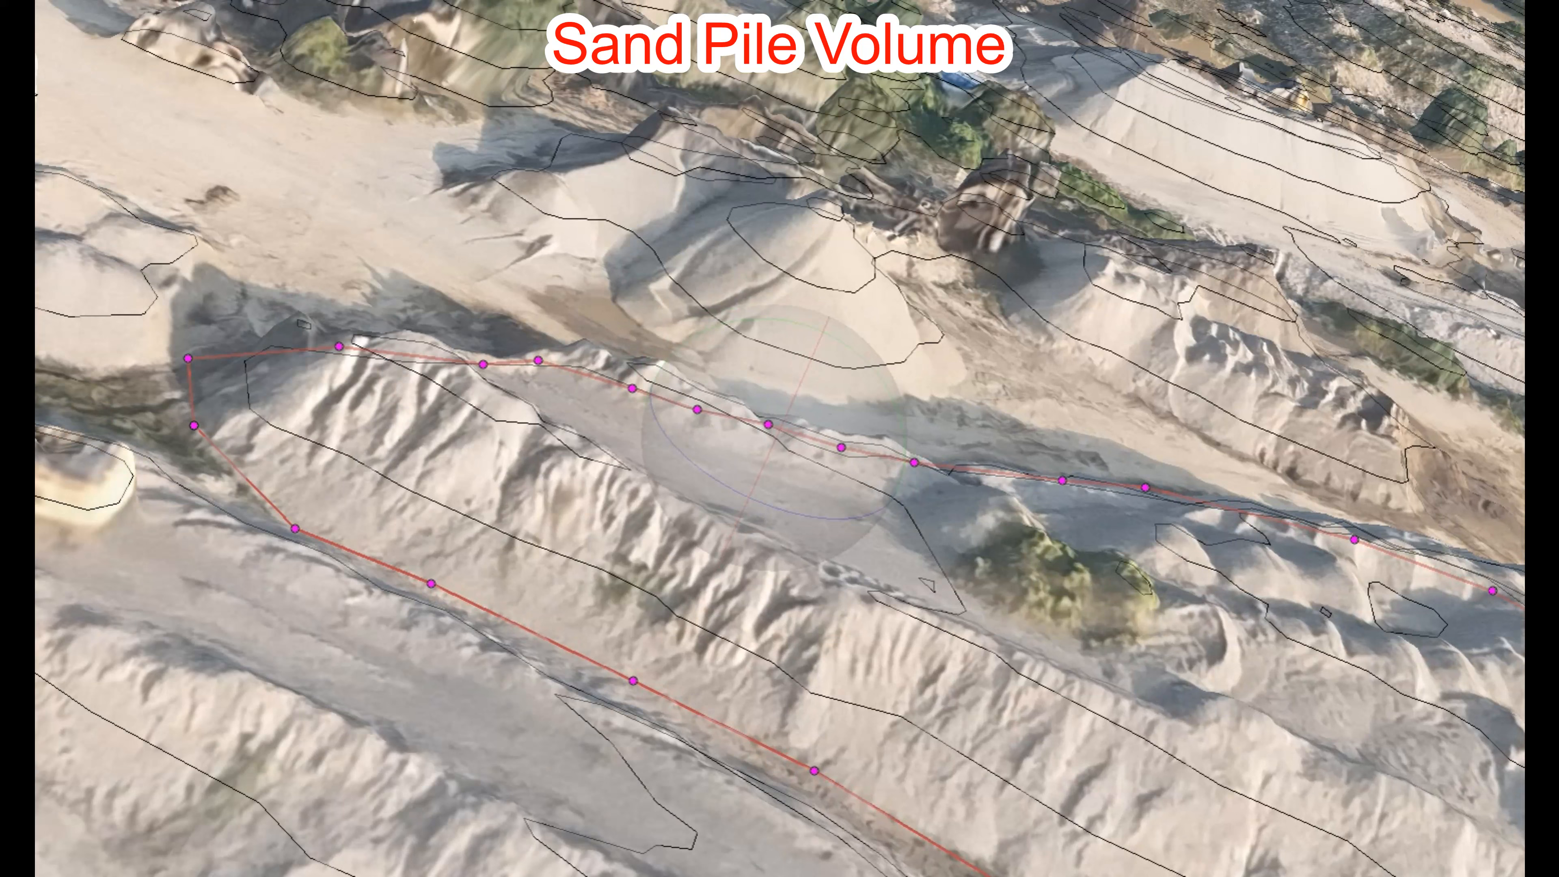
# Step: Switch to Draw Point and place a point on the ground just outside the polygon's corner
pyautogui.click(67, 1)
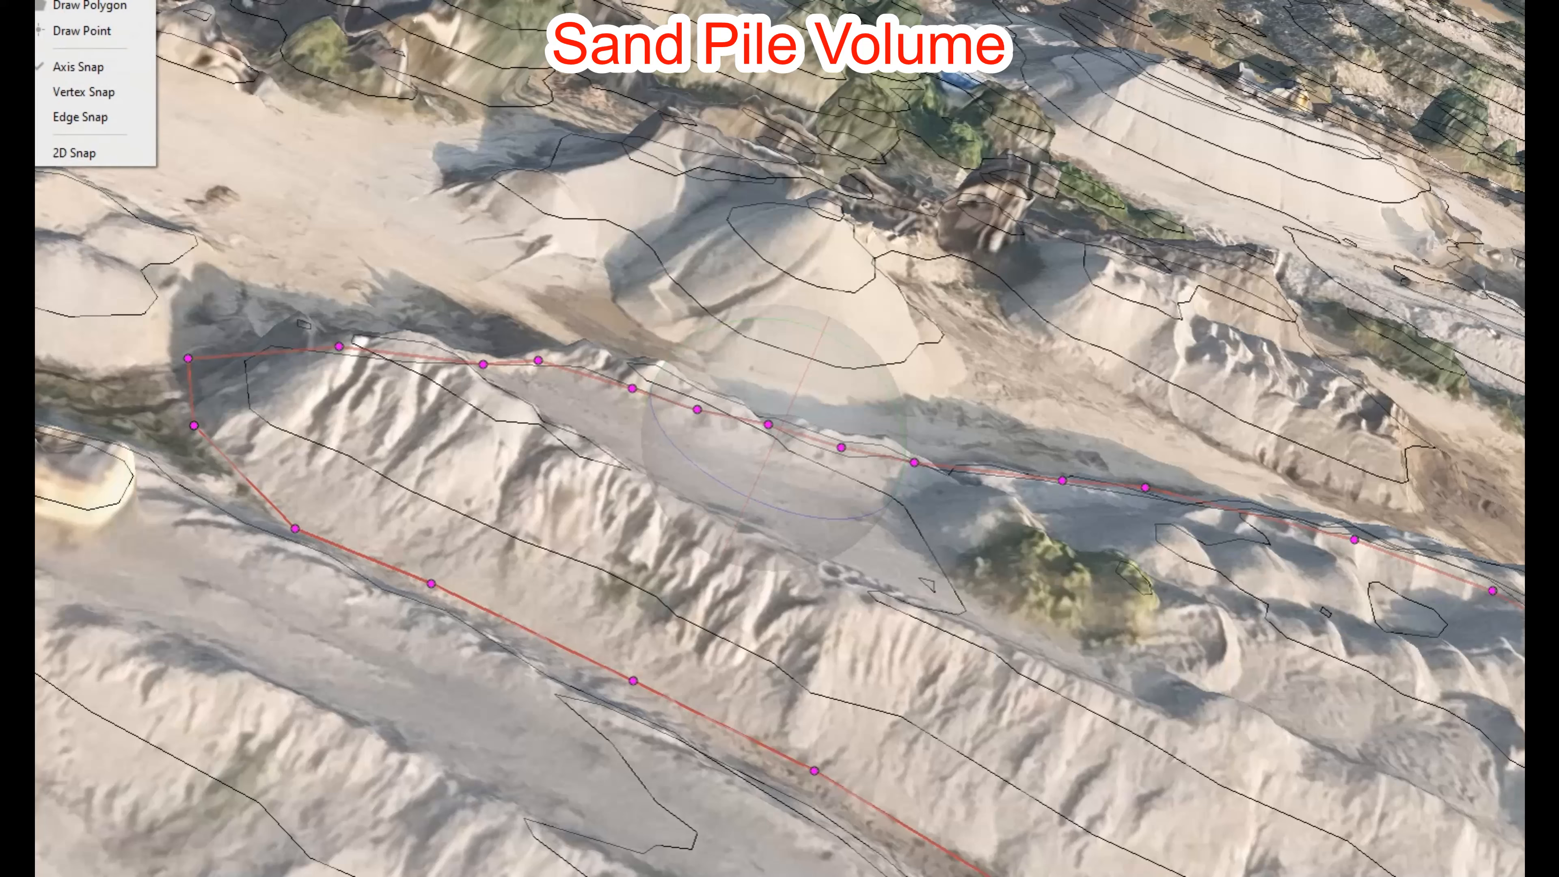
pyautogui.click(80, 37)
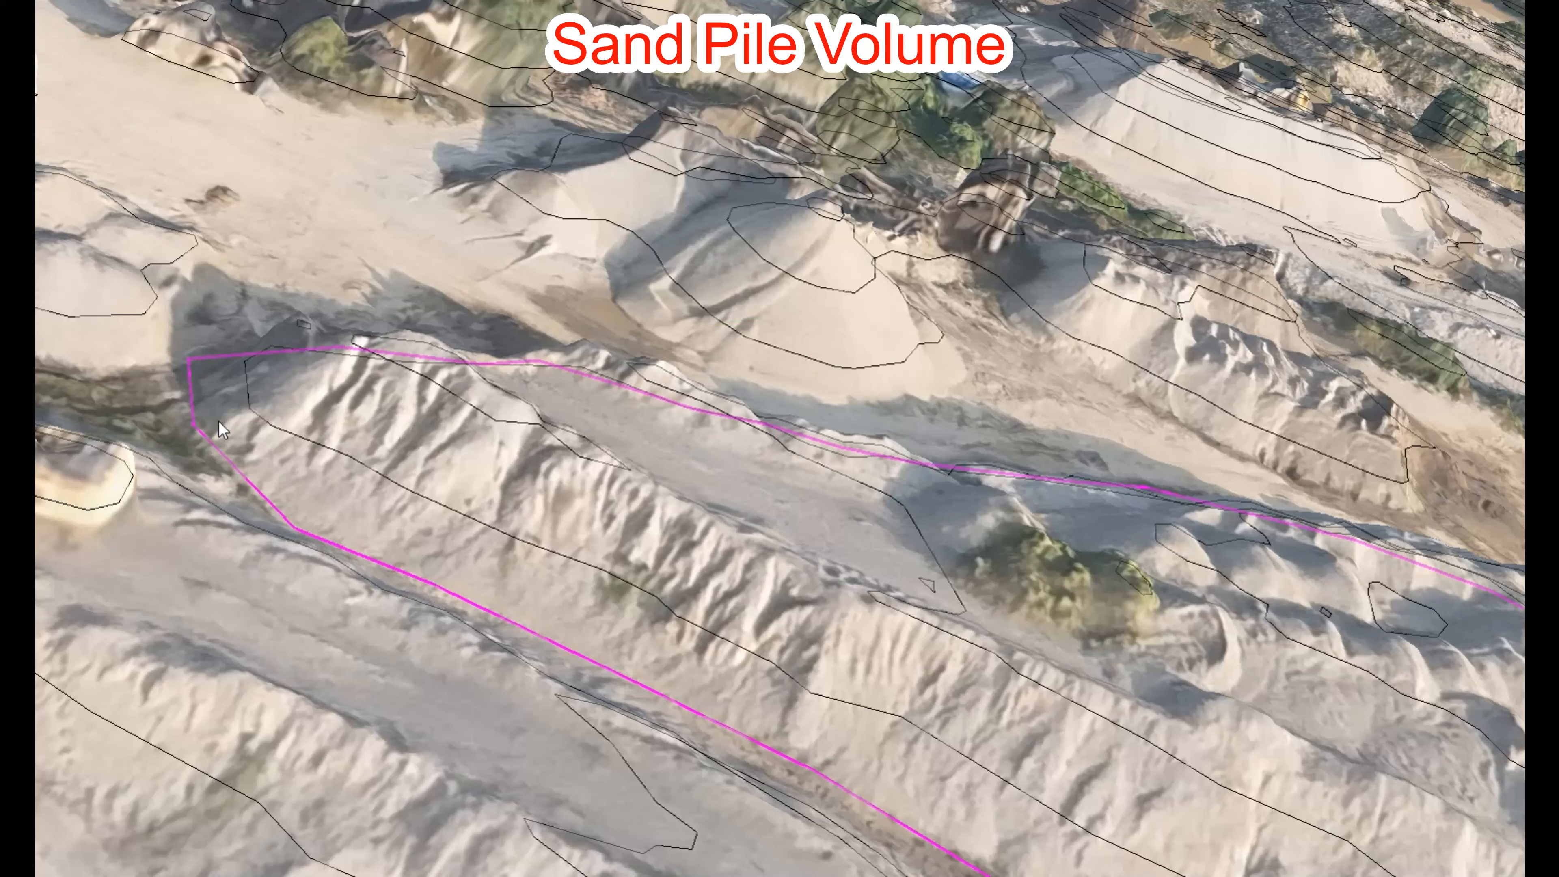
pyautogui.scroll(2, 246, 443)
pyautogui.moveTo(246, 442); pyautogui.dragTo(612, 614, button='middle')
pyautogui.scroll(2, 480, 604)
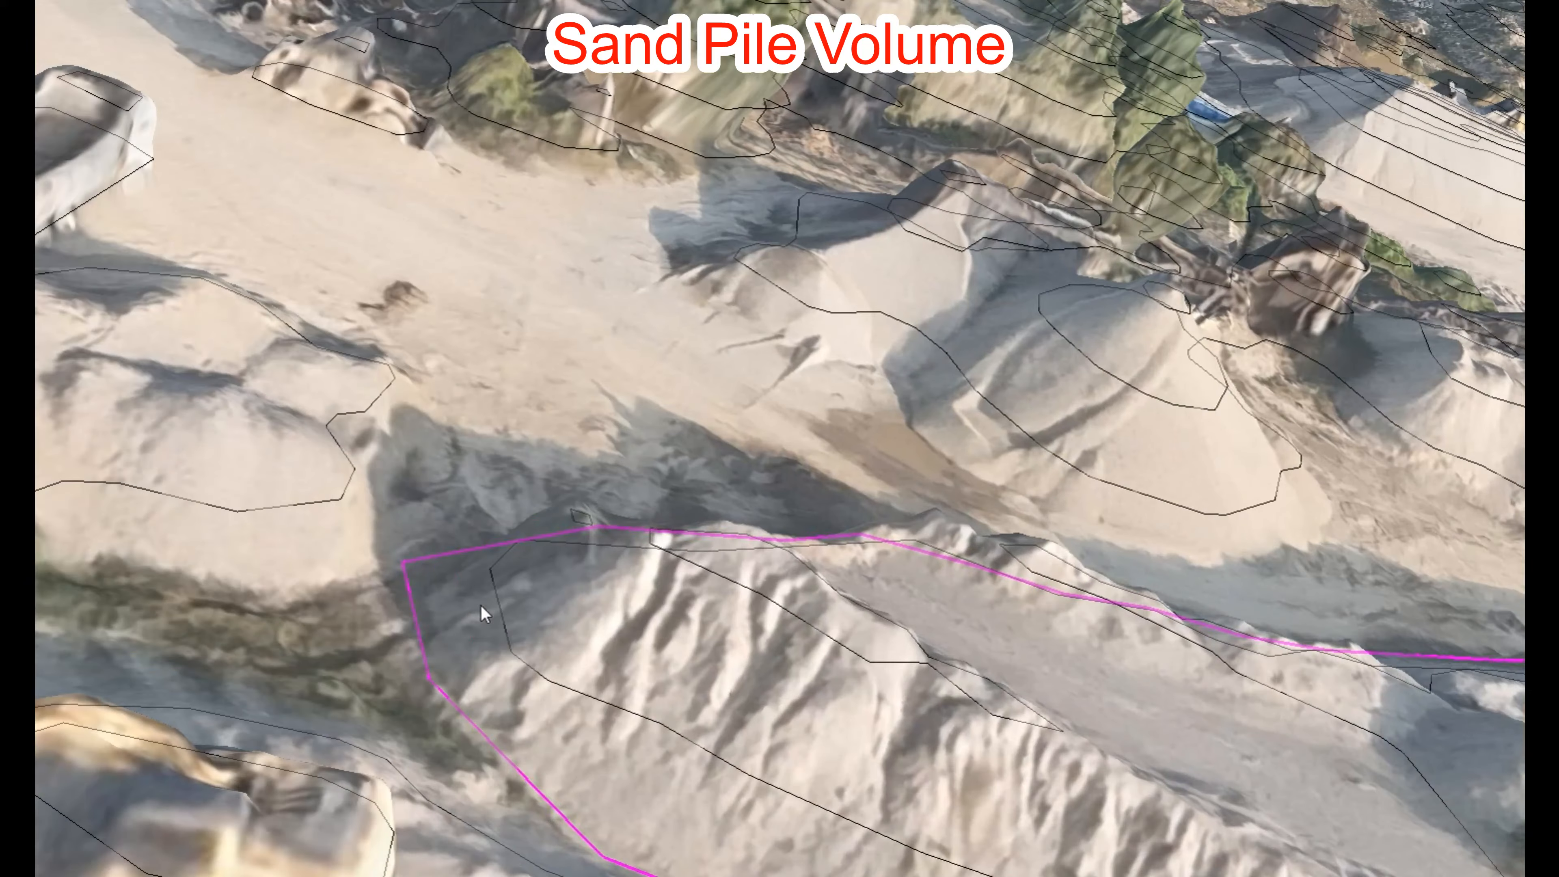
pyautogui.click(507, 514)
# Step: Measure the new point, reading an altitude of 50.611 m, then close the results
pyautogui.rightClick(509, 519)
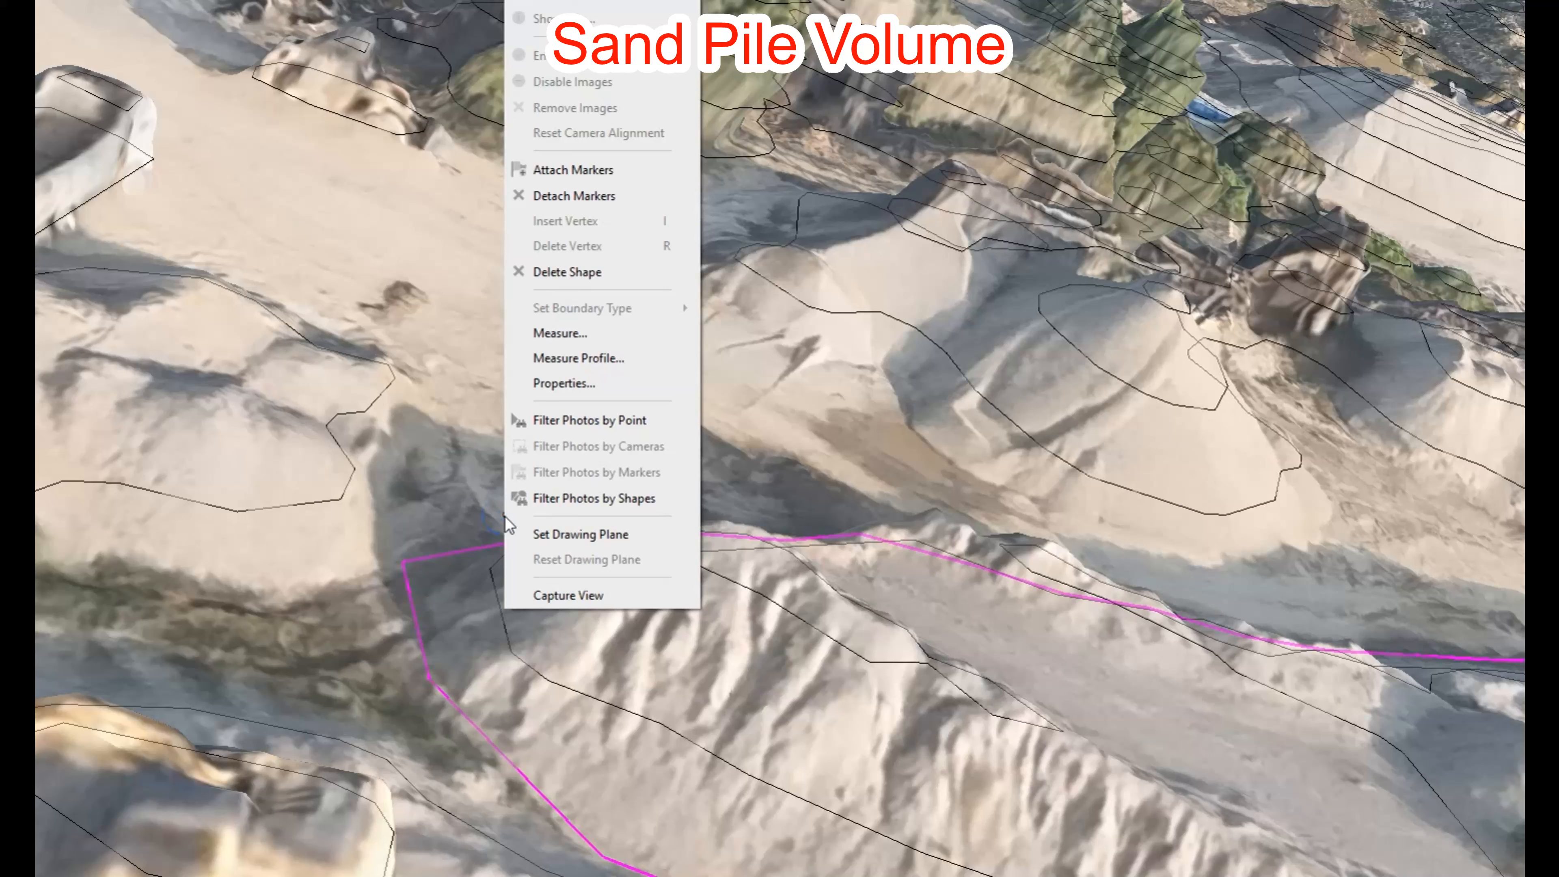
pyautogui.click(539, 342)
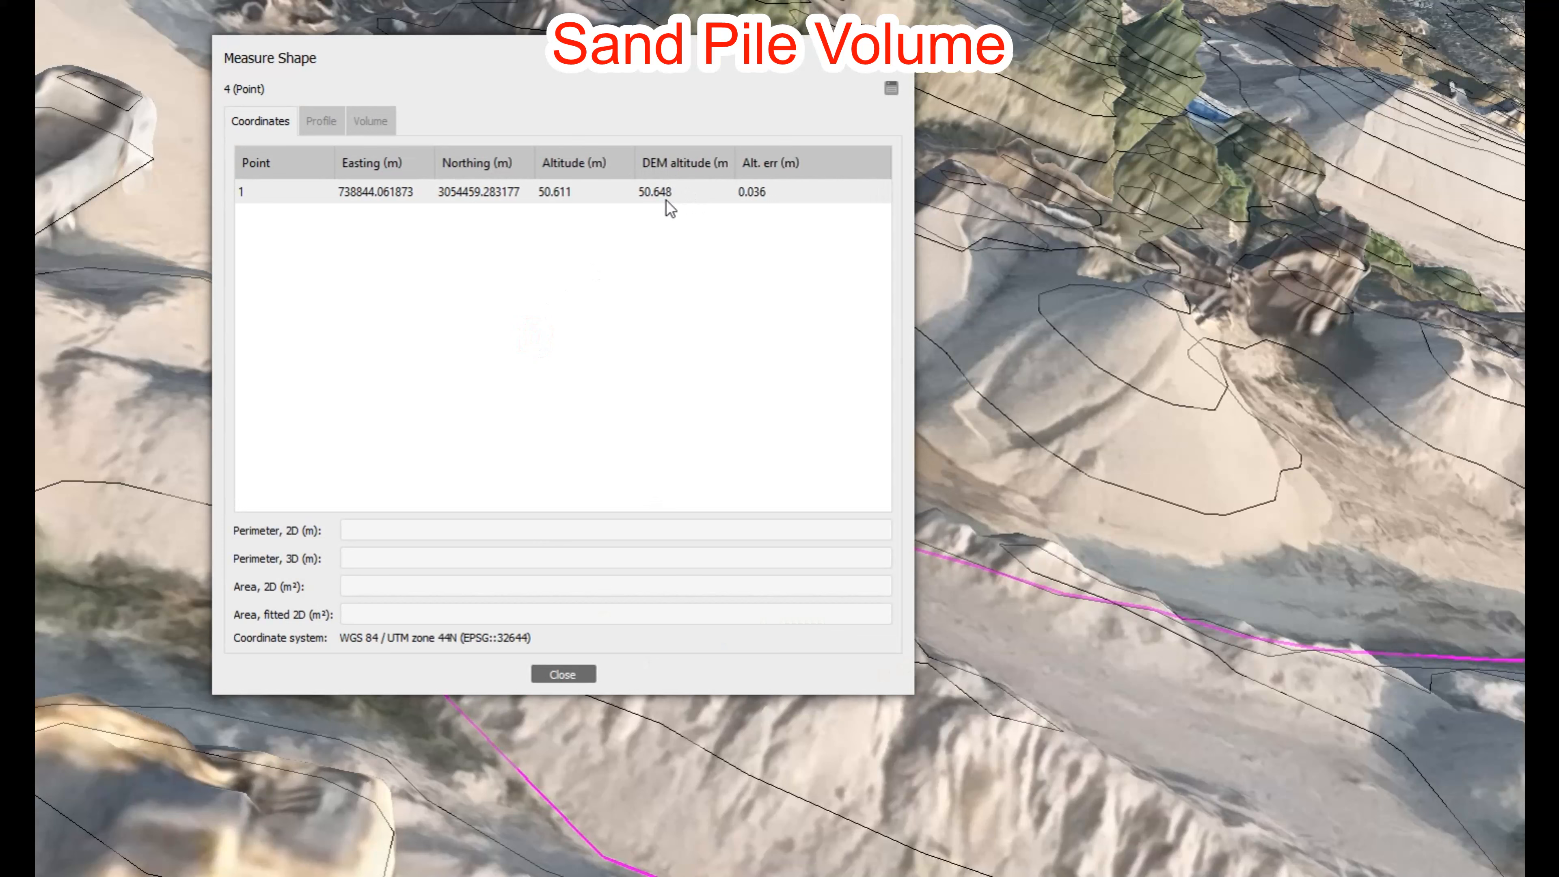
pyautogui.click(895, 74)
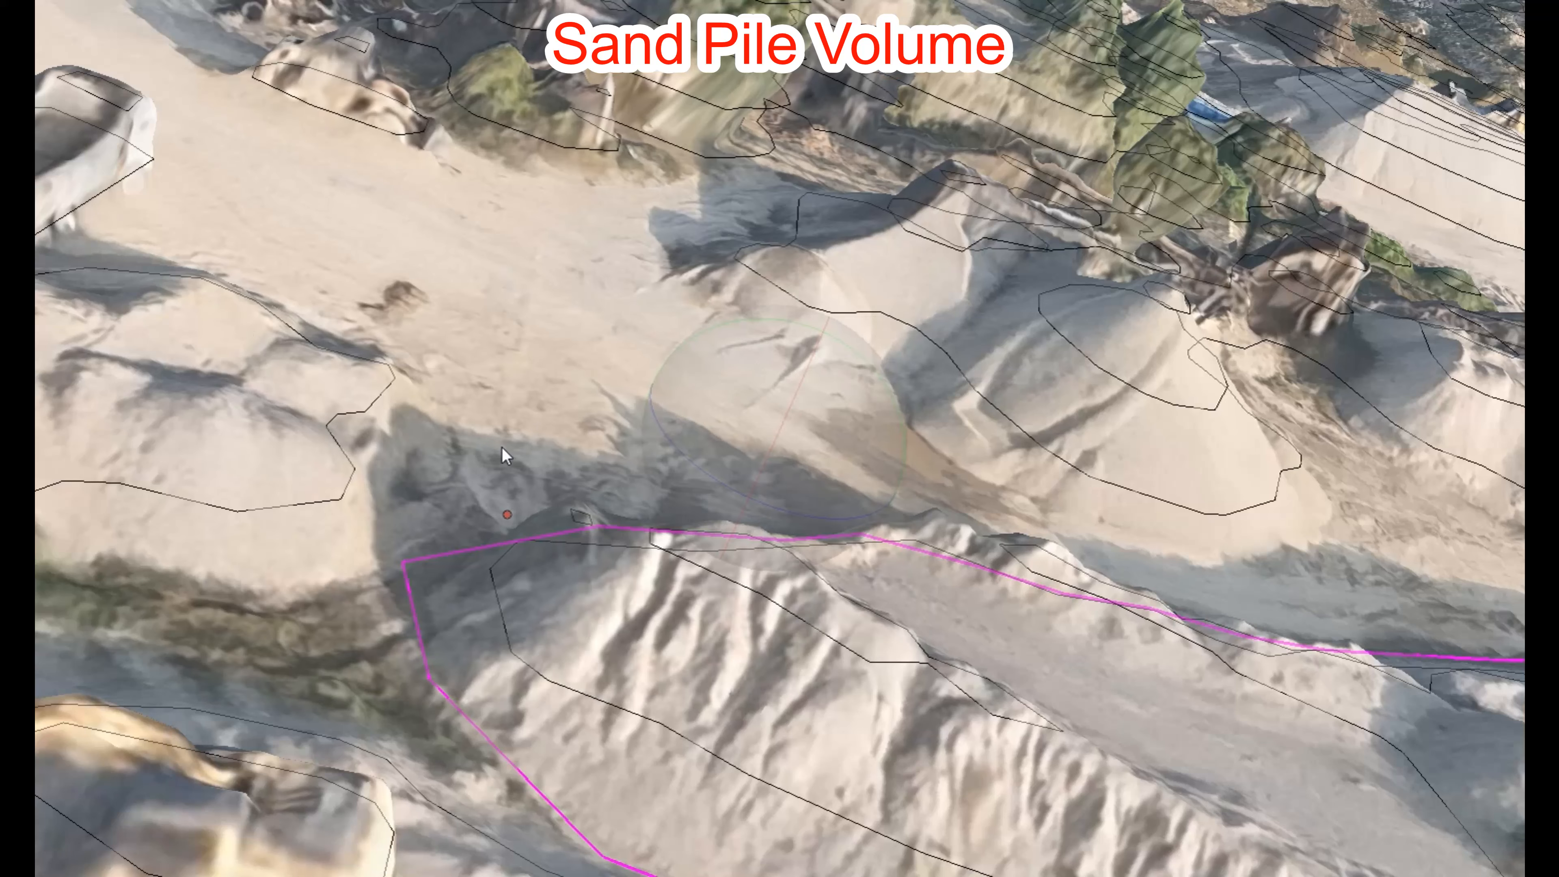
# Step: Select the sand-pile polygon and open its Measure Shape Volume tab
pyautogui.click(531, 537)
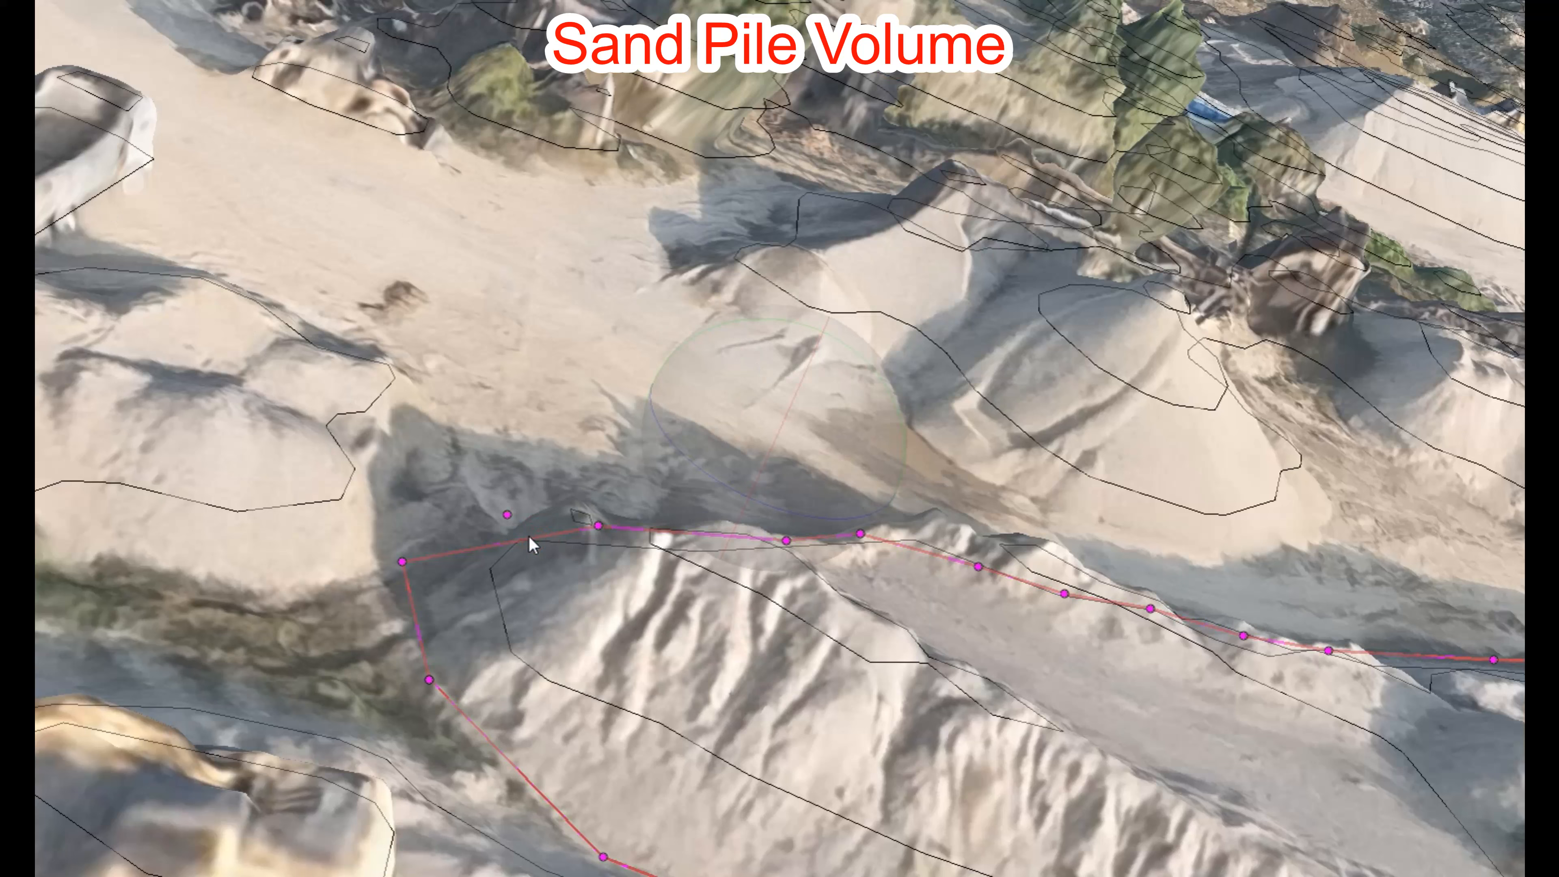
pyautogui.rightClick(468, 549)
pyautogui.click(534, 334)
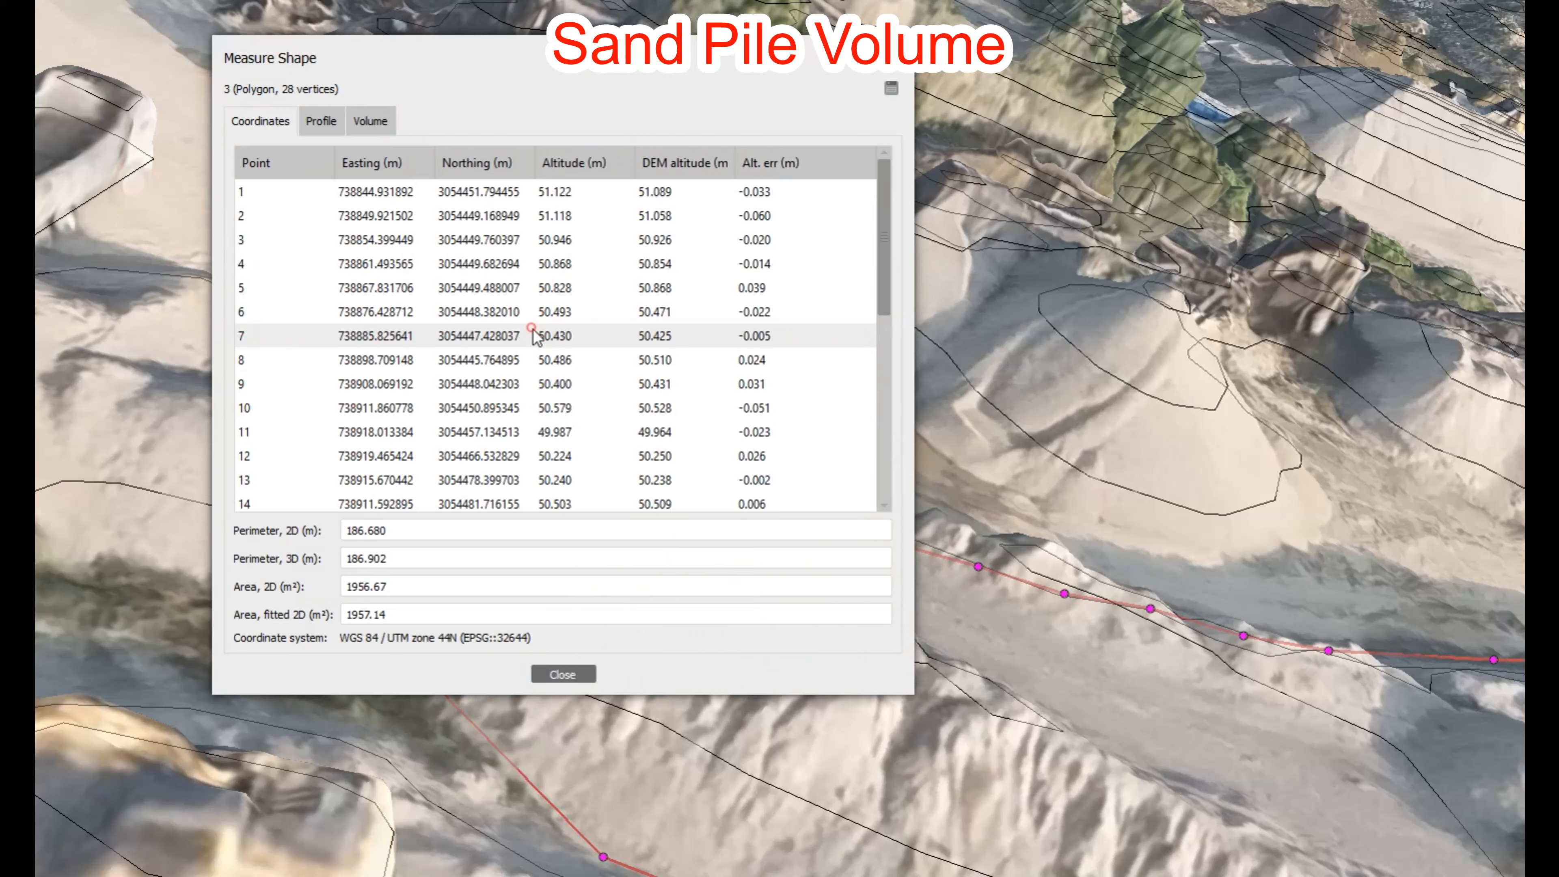
pyautogui.click(364, 120)
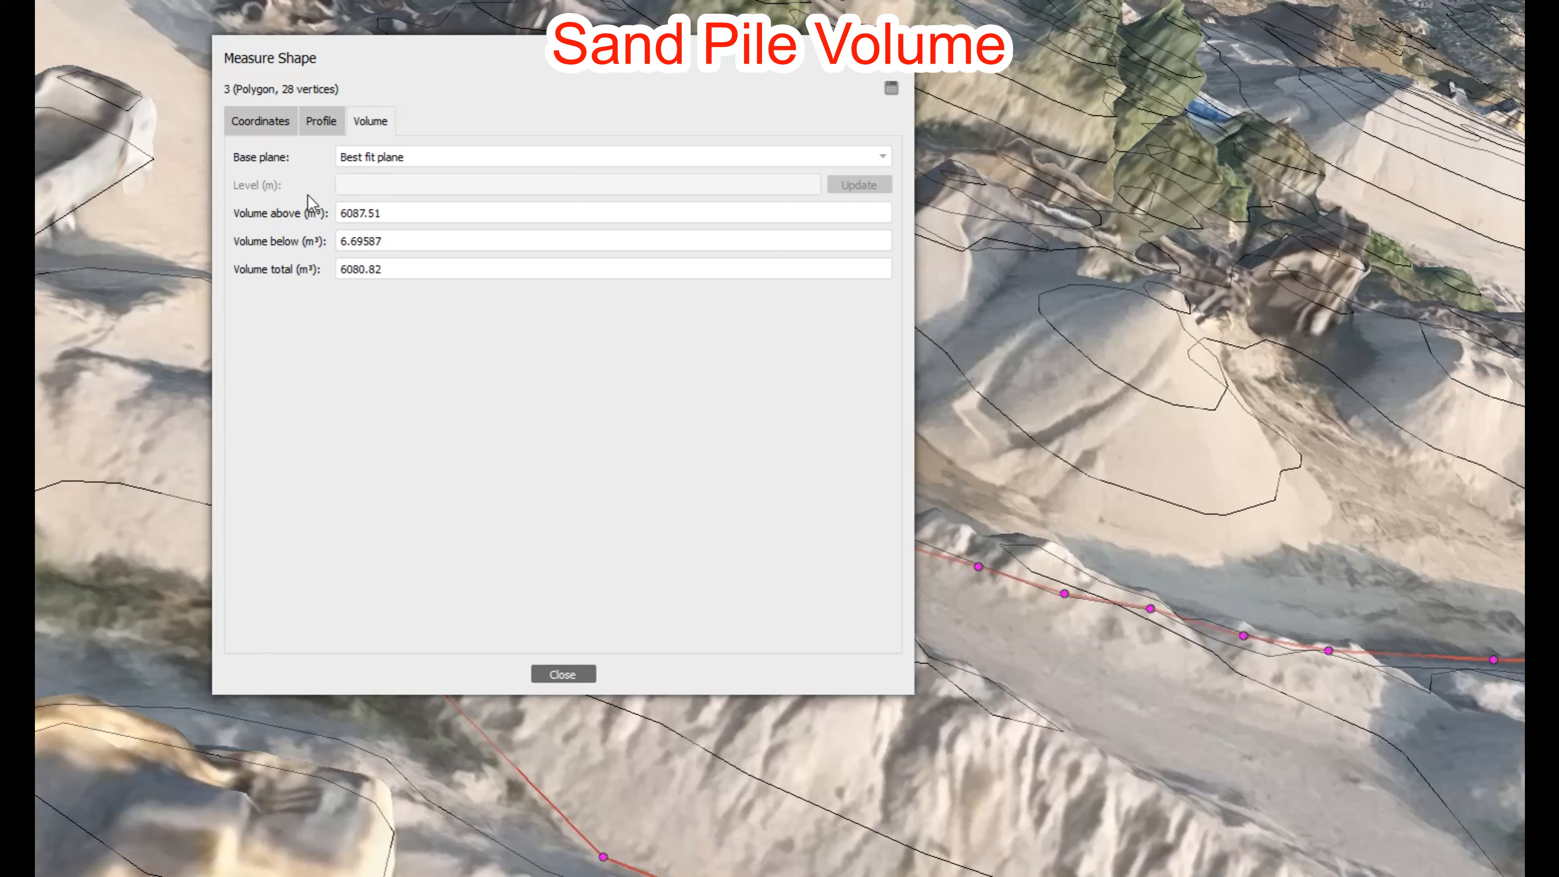
# Step: Set the base plane to Custom level and enter 50.642 as the level
pyautogui.click(410, 157)
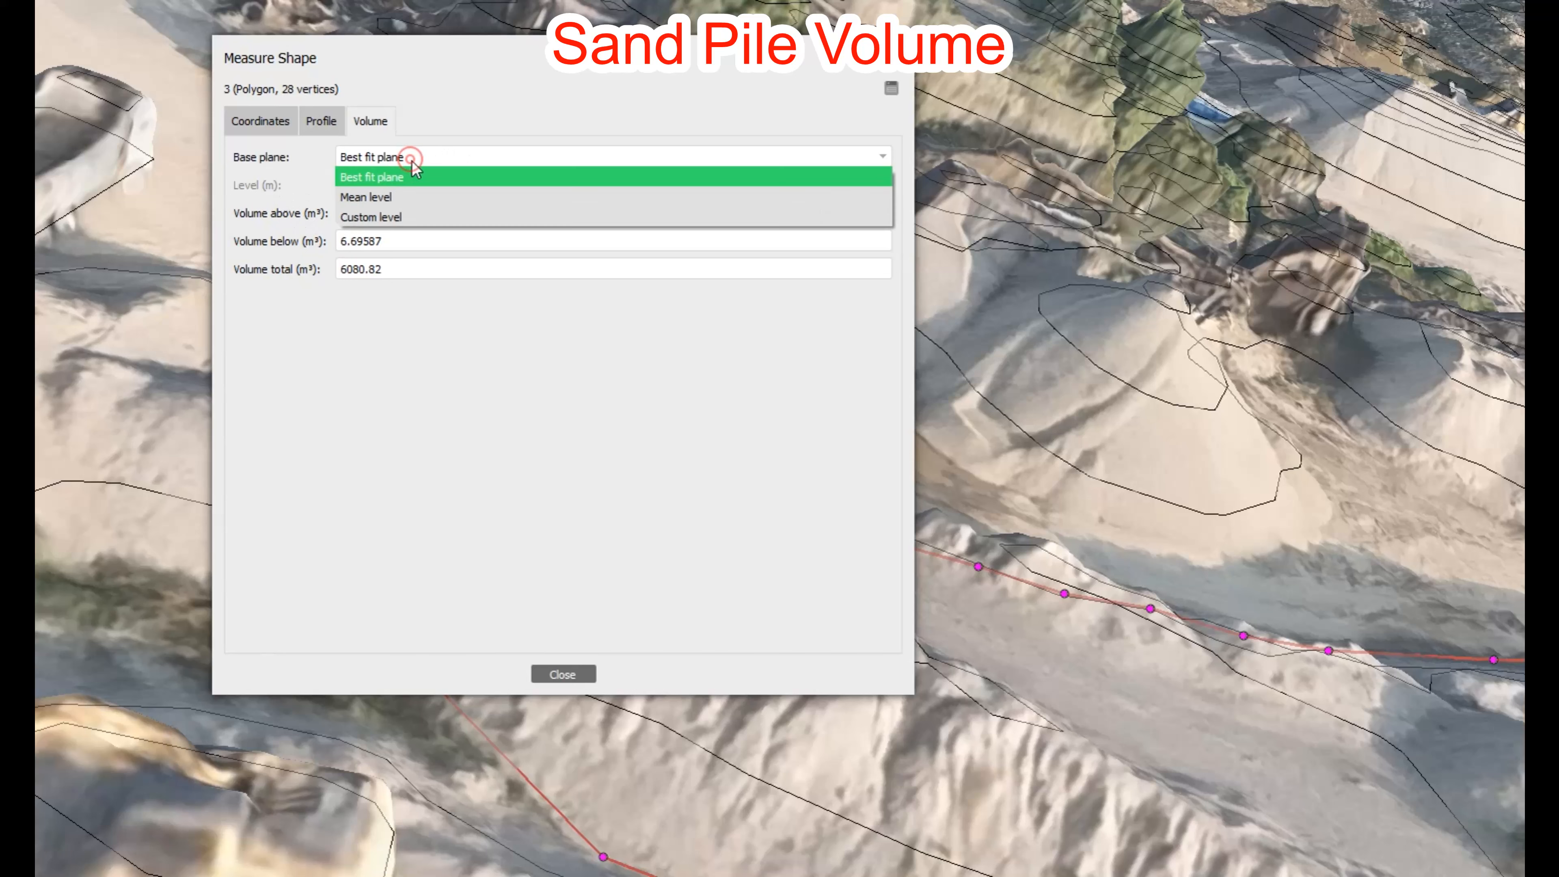
pyautogui.click(389, 211)
pyautogui.doubleClick(362, 184)
pyautogui.write('50.642')
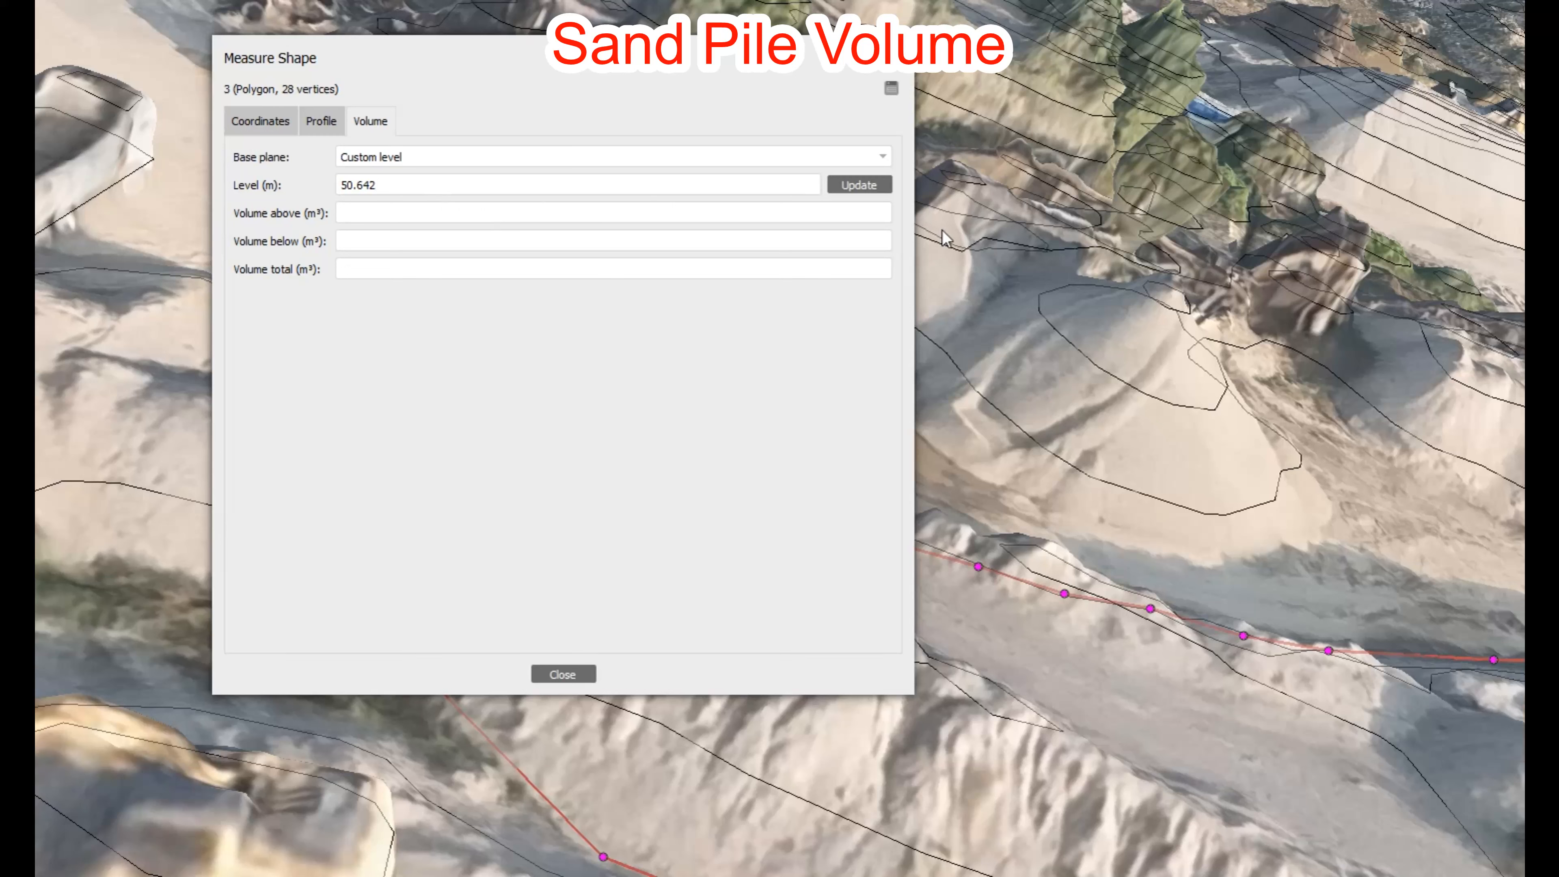
# Step: Update the volume to get 6286.31 m³ total, then move the Measure Shape dialog right
pyautogui.click(862, 189)
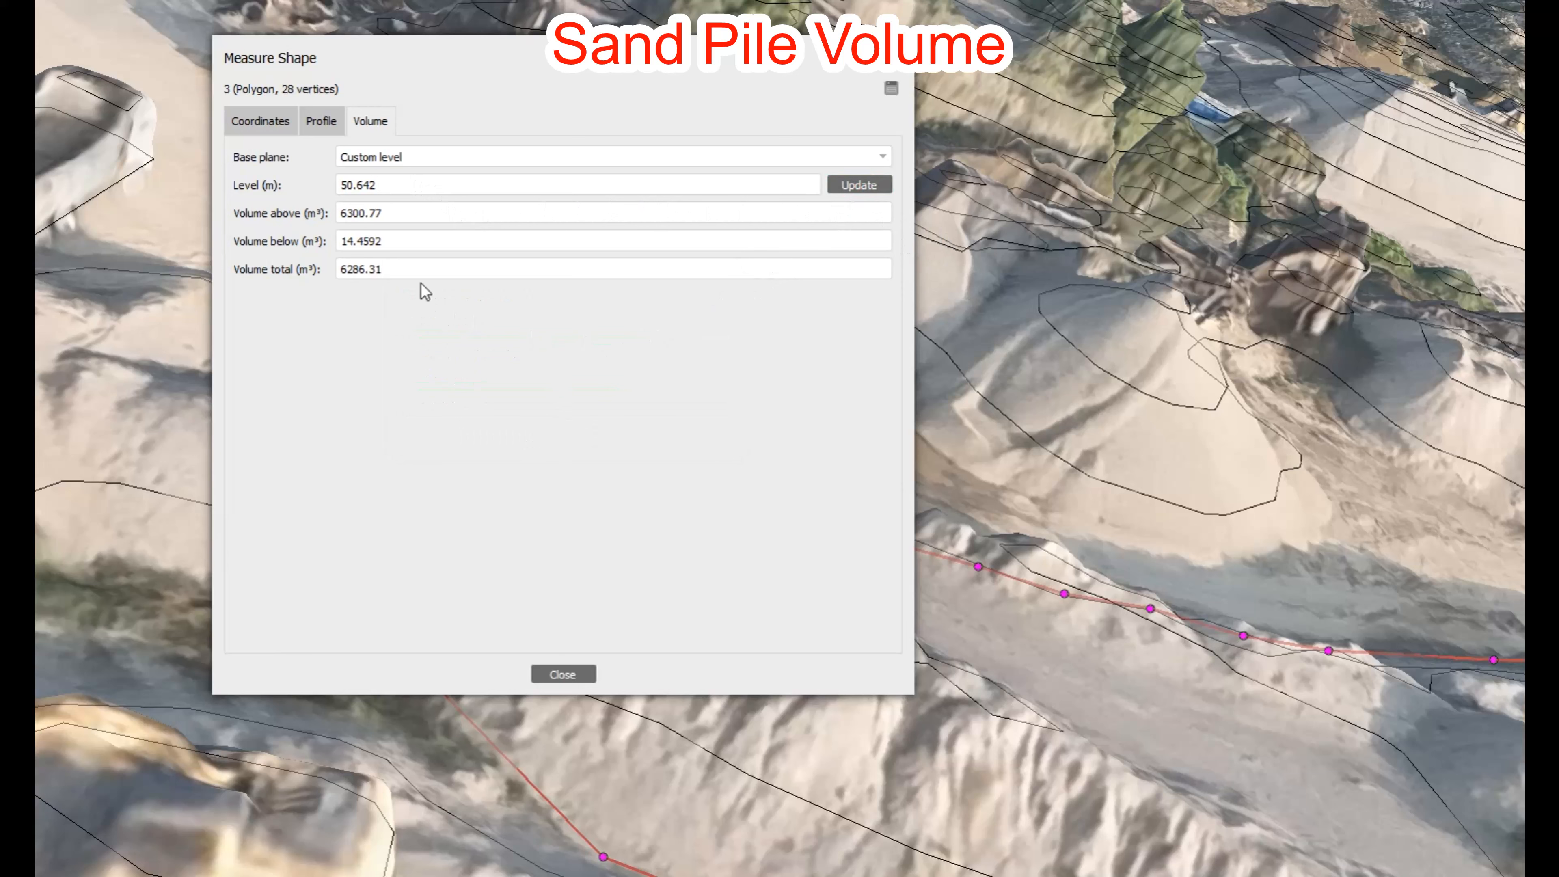
pyautogui.moveTo(321, 48); pyautogui.dragTo(908, 153)
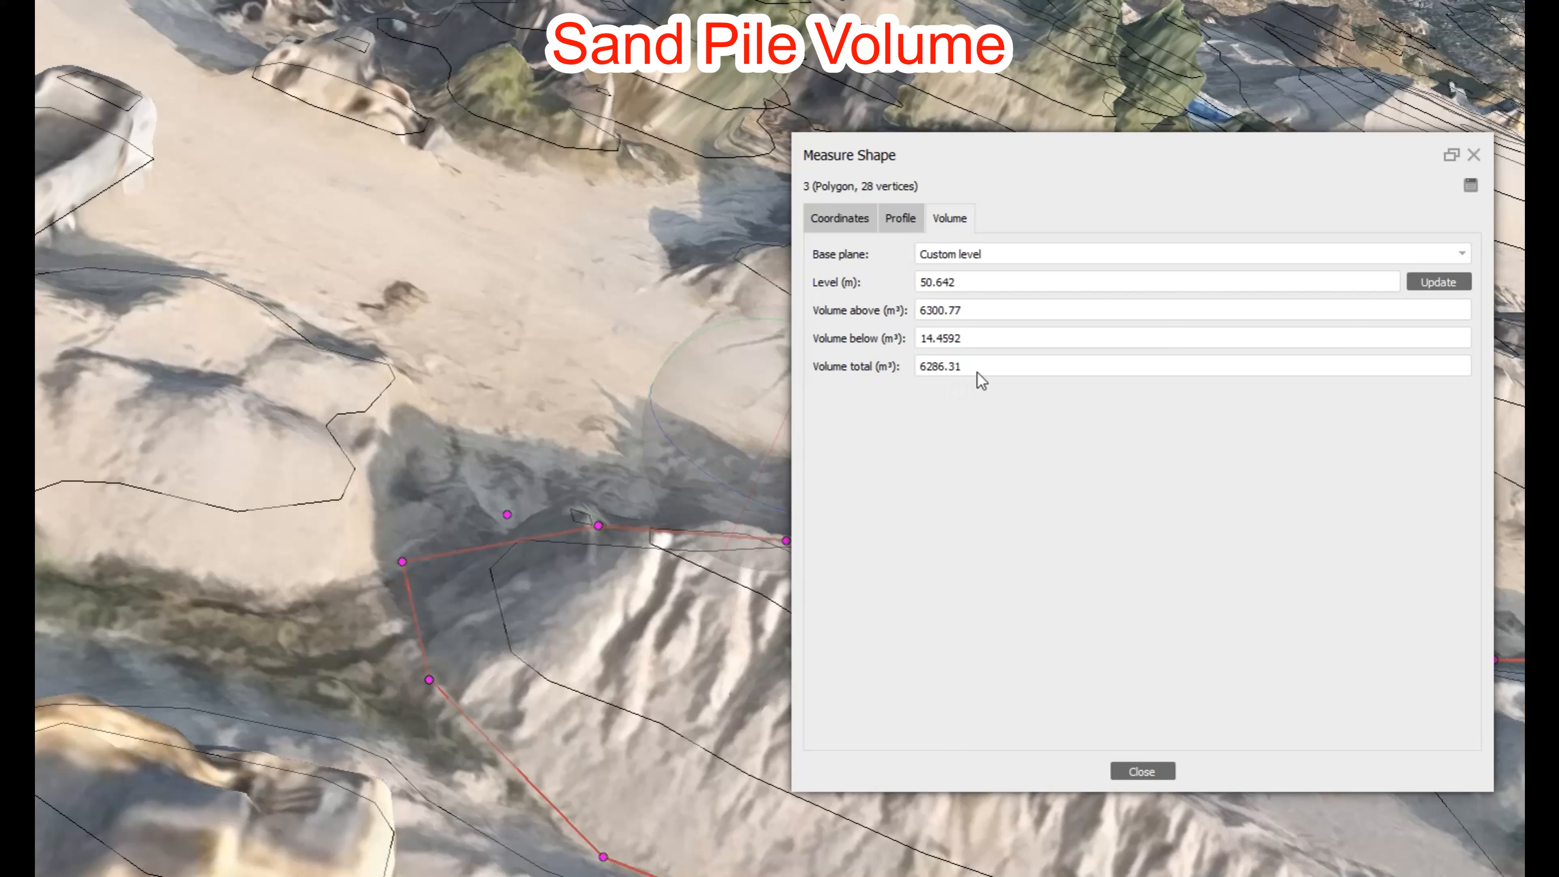
pyautogui.moveTo(967, 282); pyautogui.dragTo(915, 301)
pyautogui.click(1020, 254)
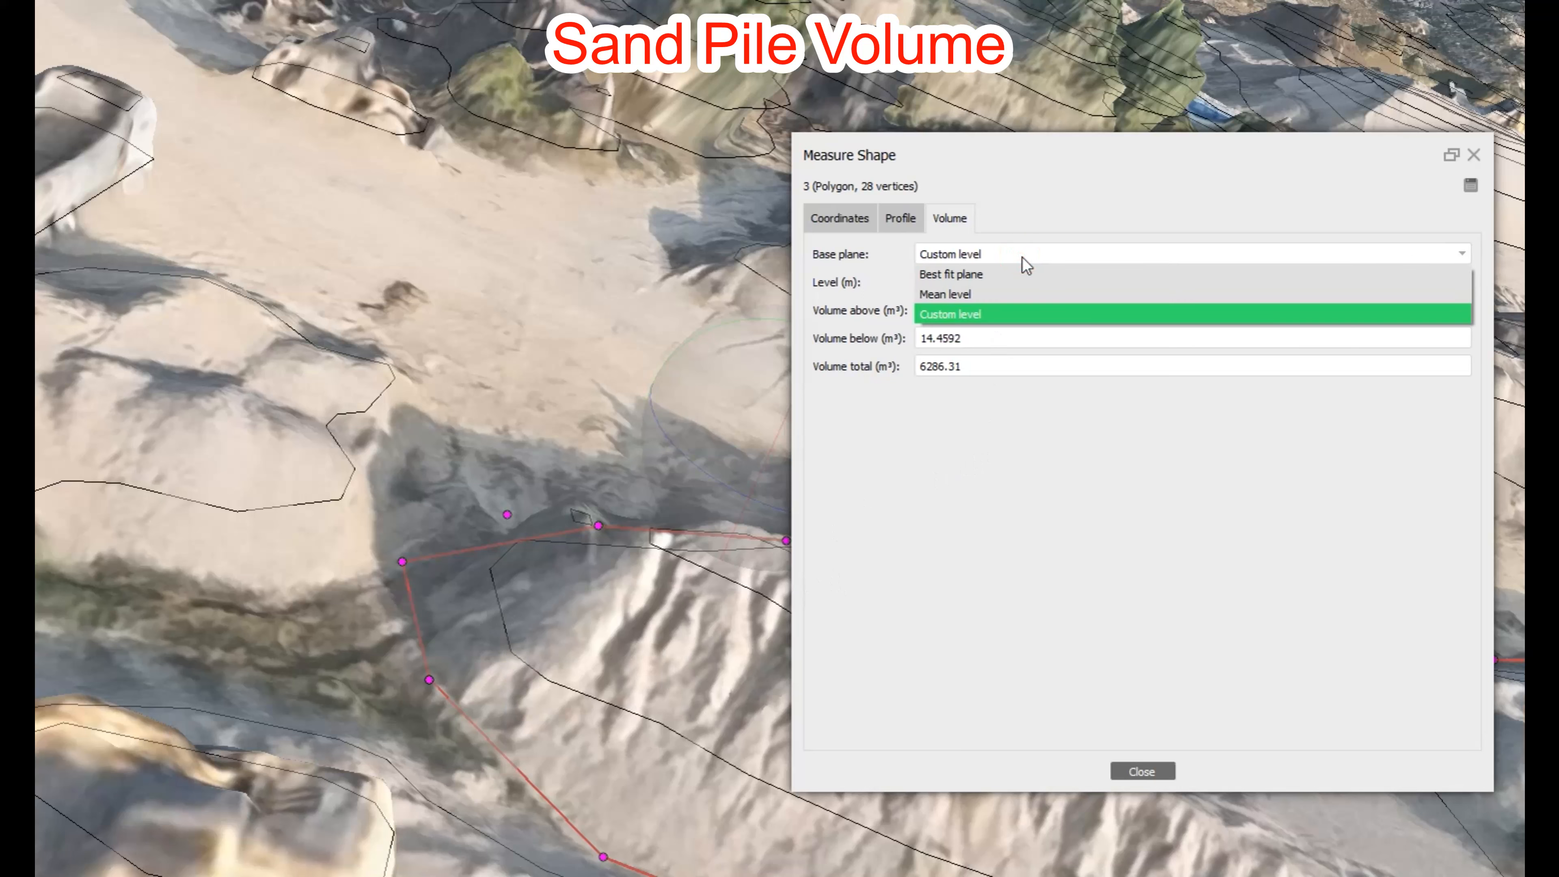
pyautogui.click(959, 276)
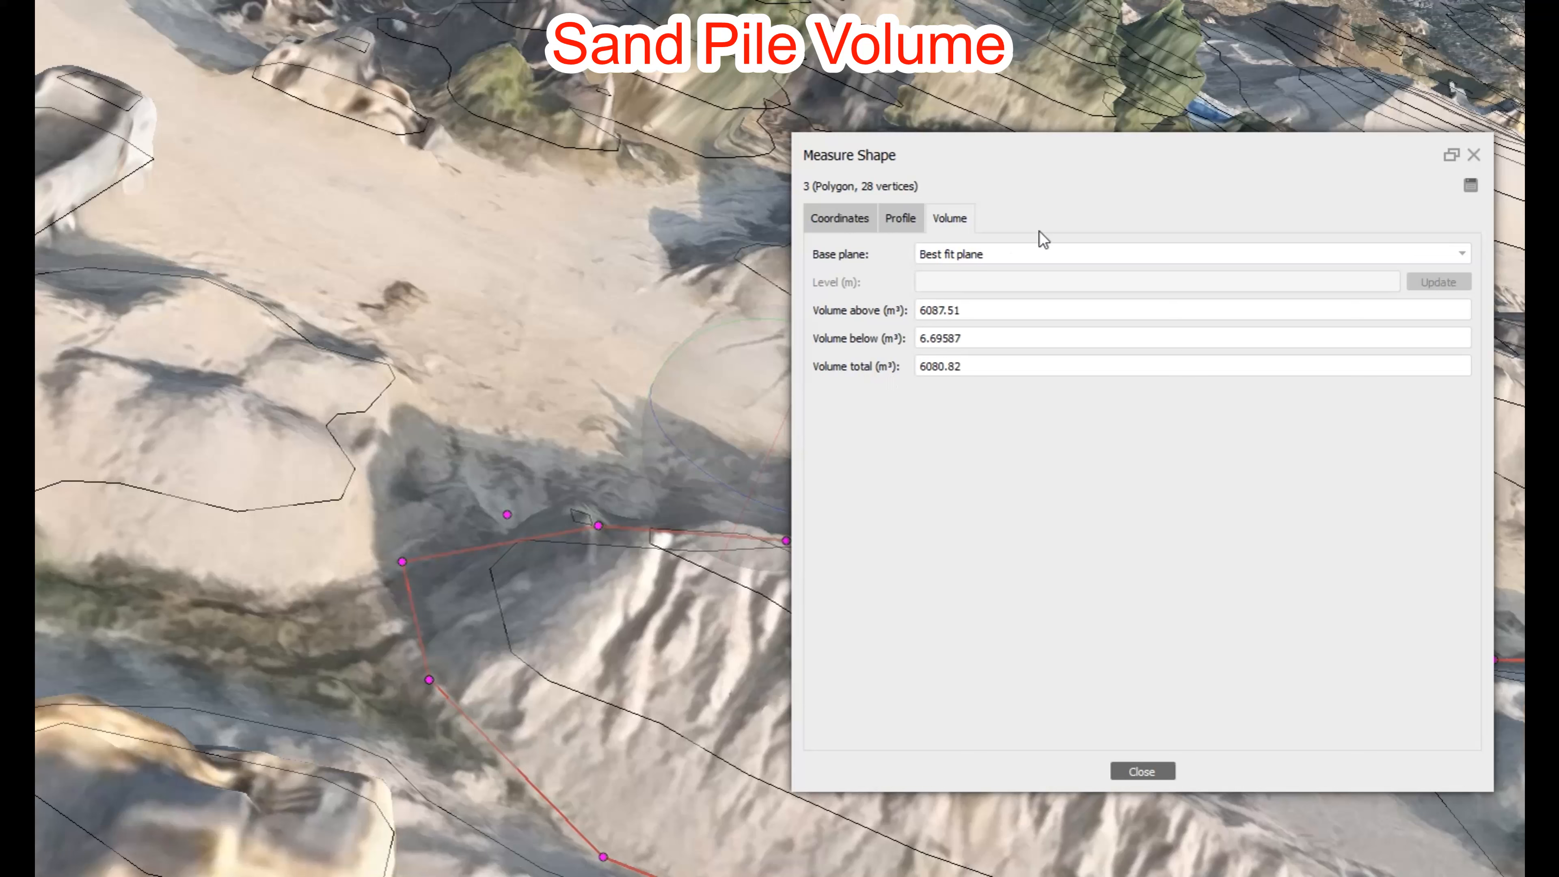
pyautogui.click(1003, 257)
pyautogui.click(952, 311)
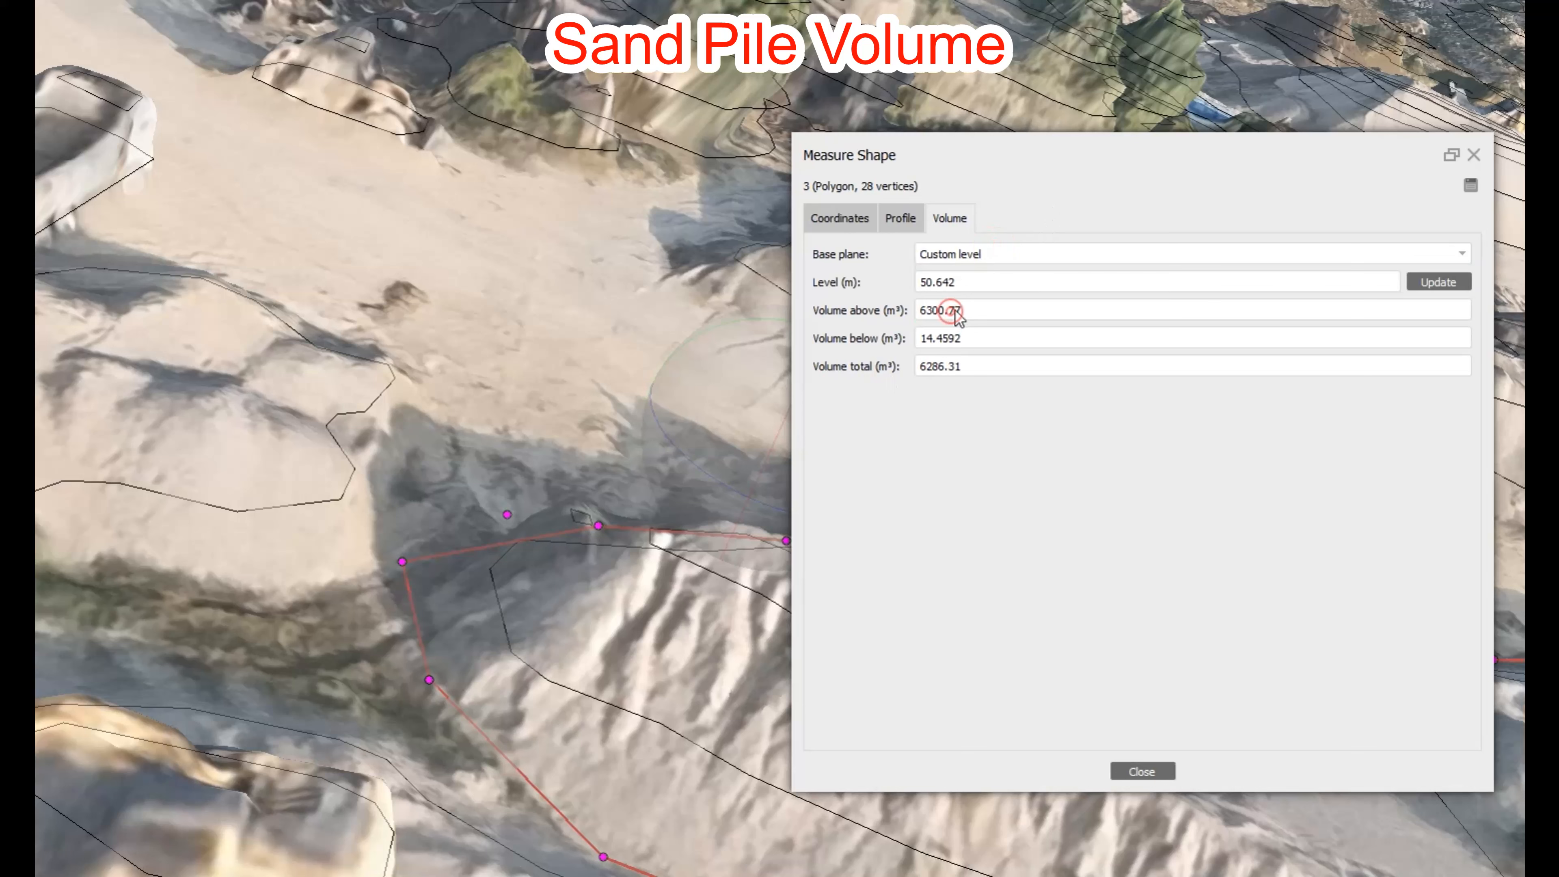
pyautogui.click(974, 283)
pyautogui.click(1431, 281)
pyautogui.click(991, 259)
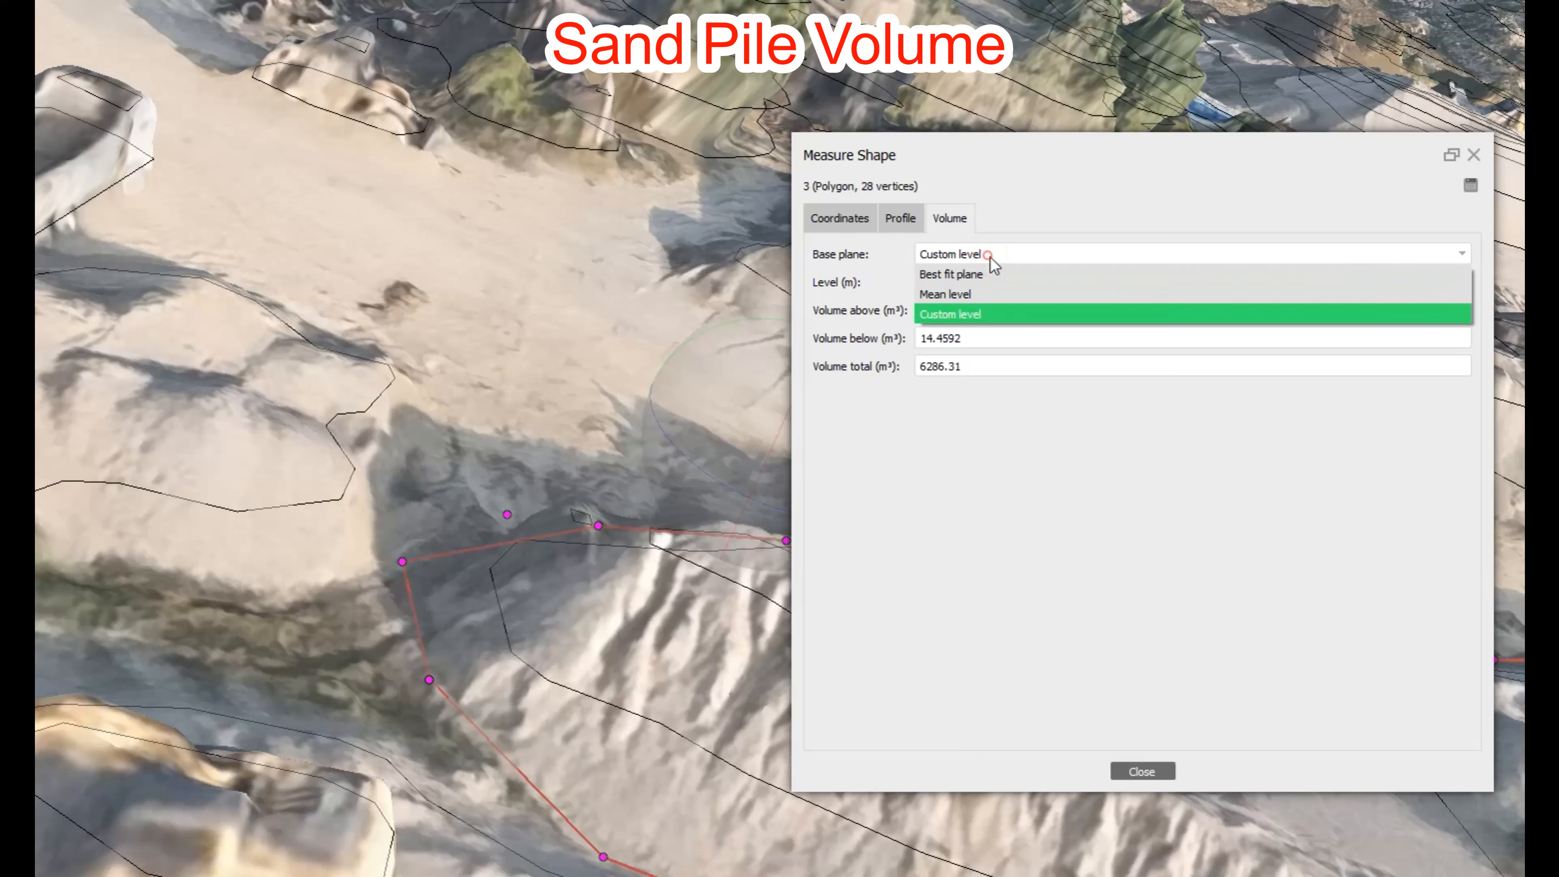